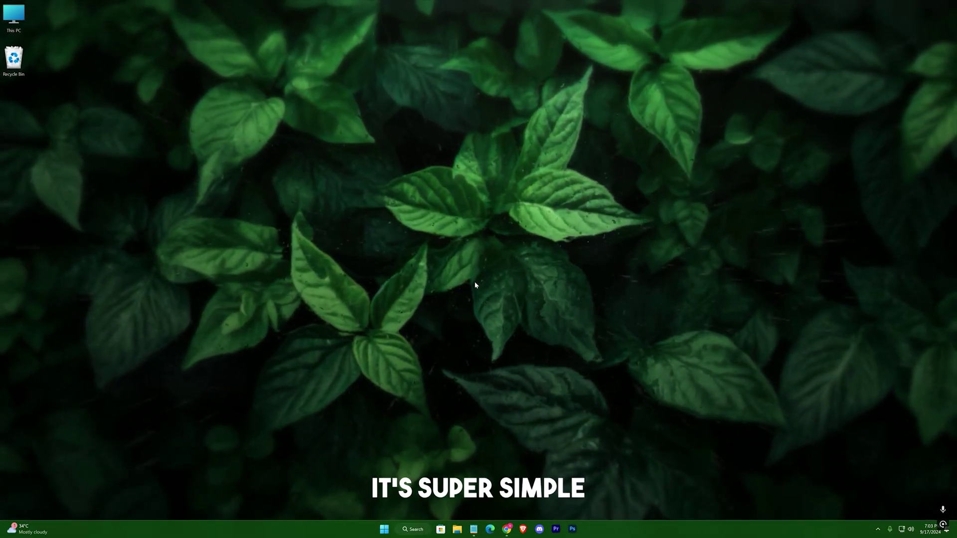
# Create a new system restore point described as 'CPU Boos' from the restore search result
pyautogui.press('super')
pyautogui.write('restore')
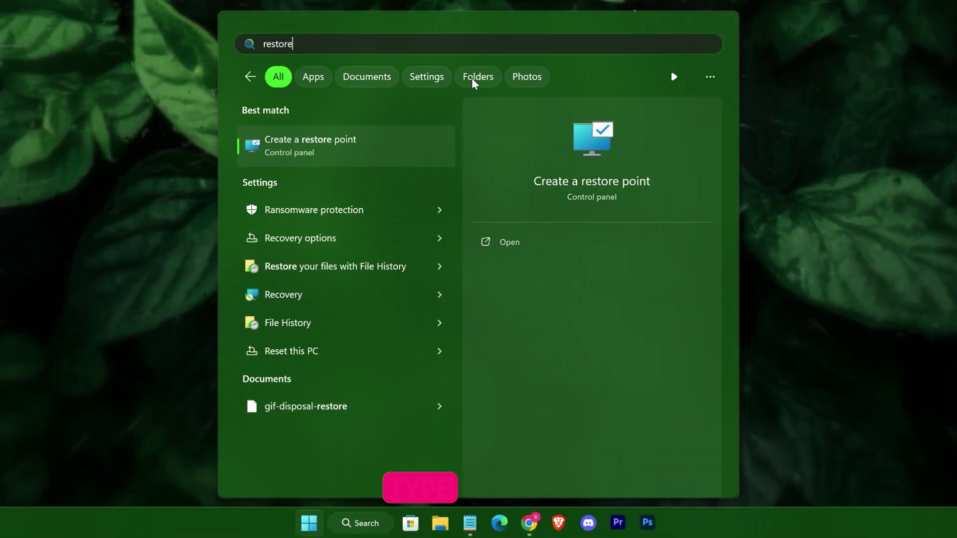
pyautogui.press('Return')
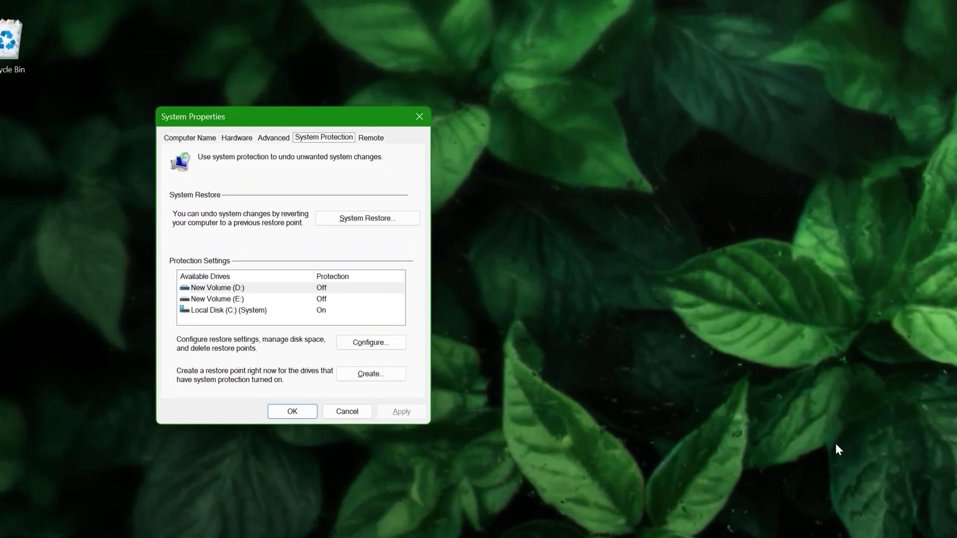
pyautogui.click(368, 374)
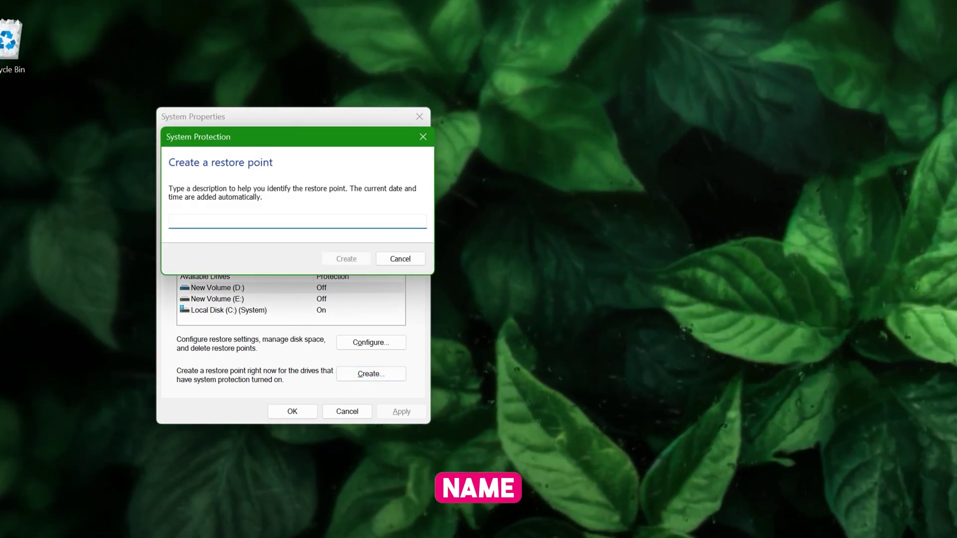
pyautogui.write('CPU Boos')
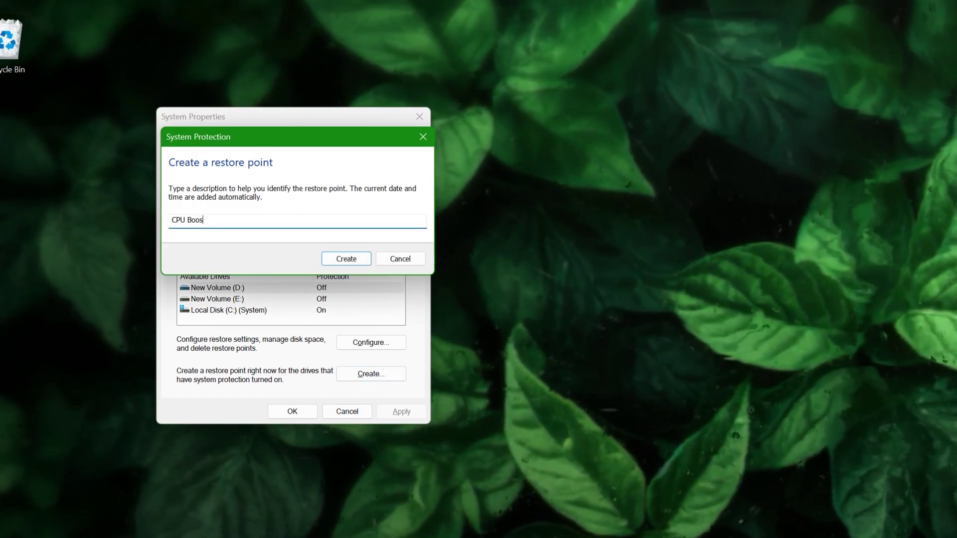
pyautogui.press('Return')
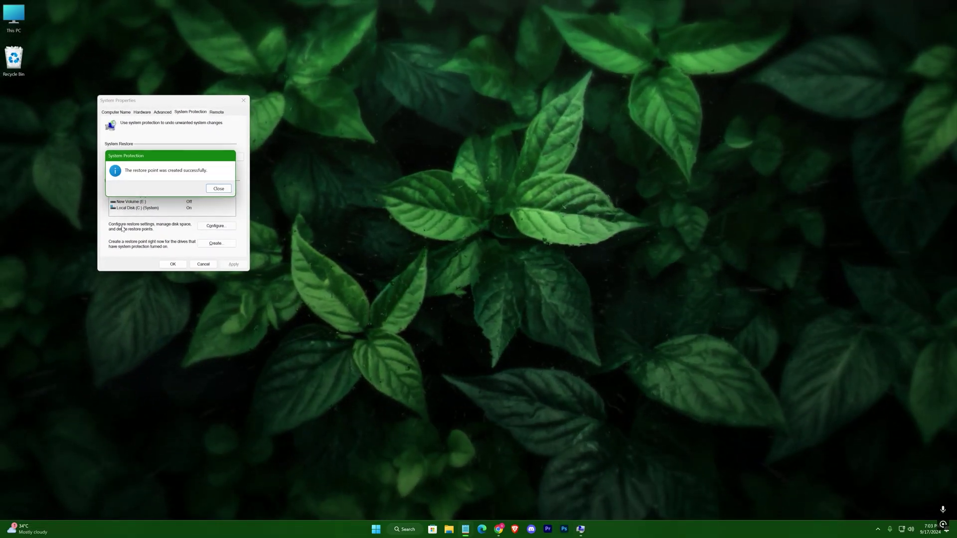
# Dismiss the restore point success message and launch System Configuration via msconfig
pyautogui.press('Return')
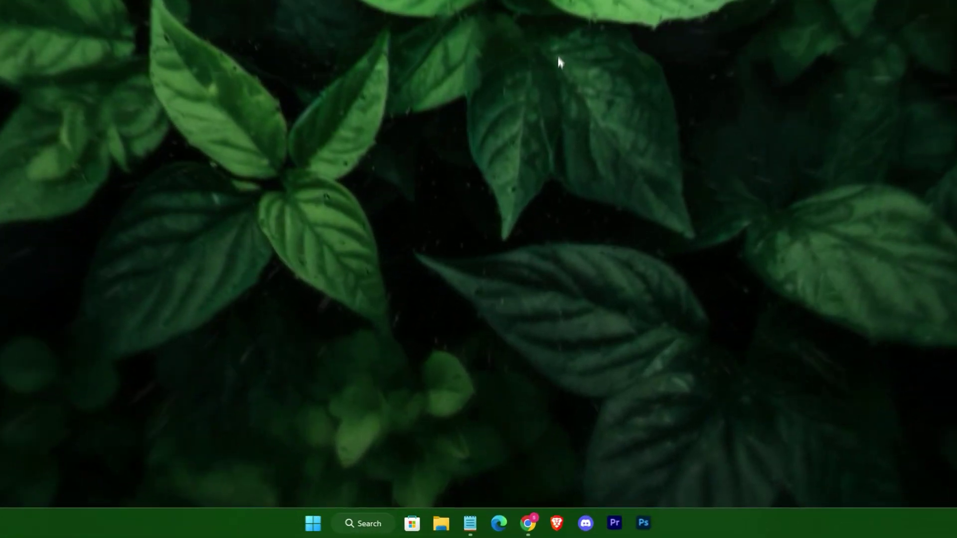
pyautogui.press('super')
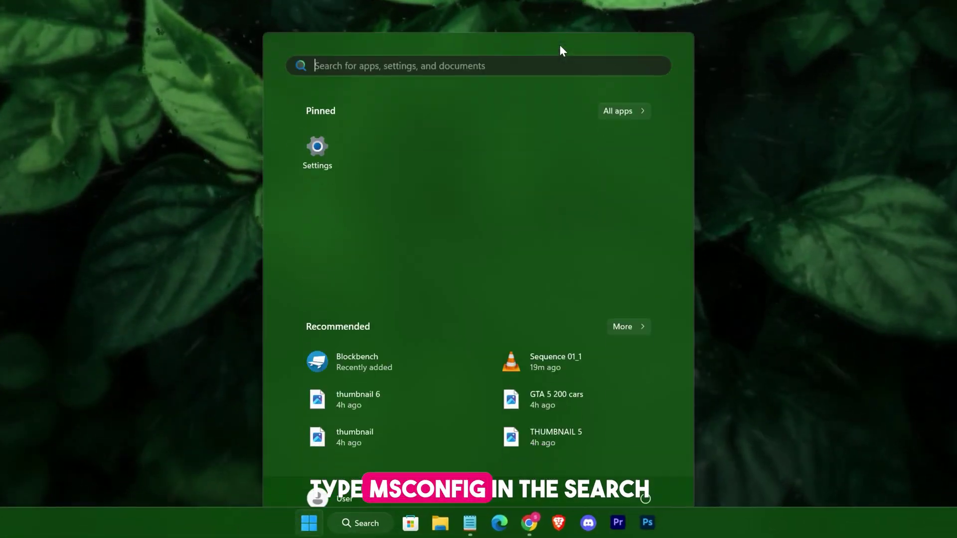
pyautogui.write('msconfig')
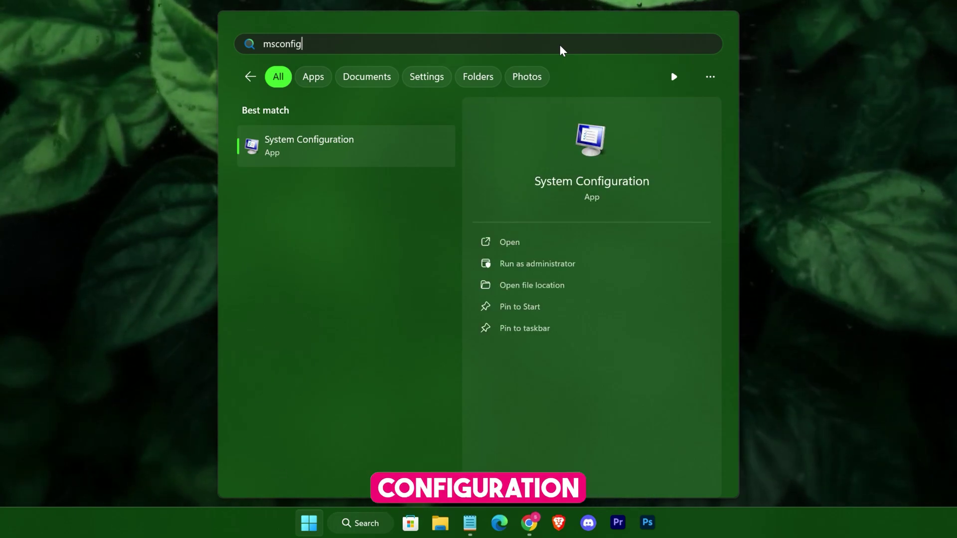
pyautogui.press('Return')
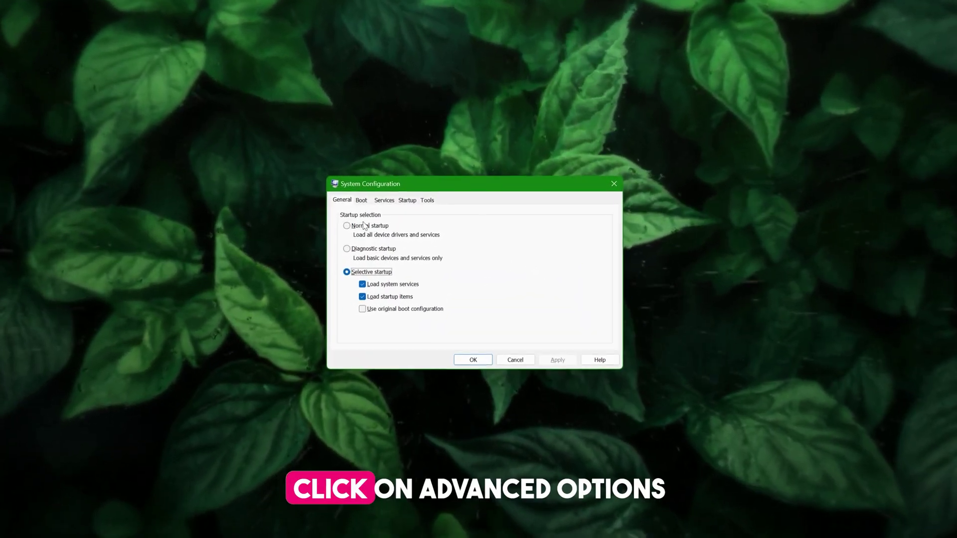
# Set Boot advanced options to use 16 processors, then save and exit without restarting
pyautogui.click(360, 200)
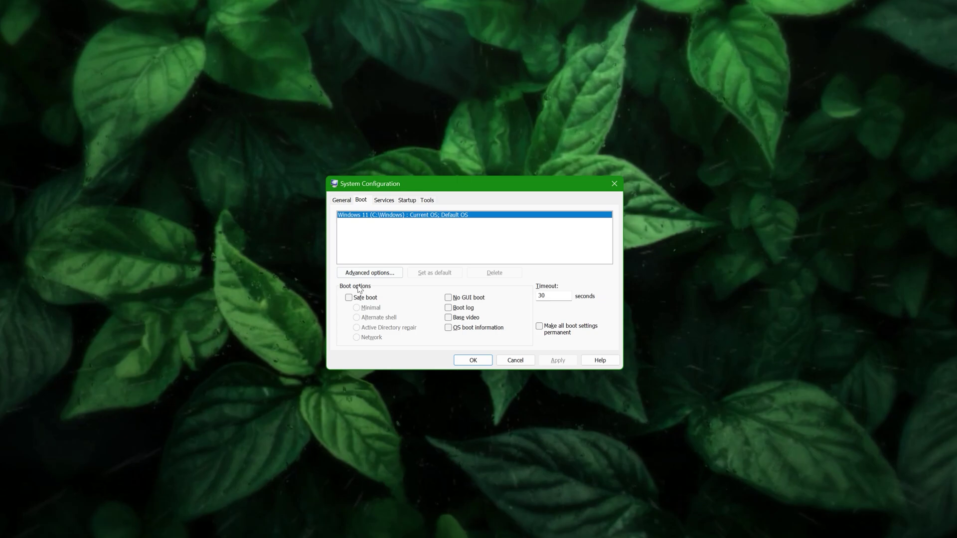
pyautogui.click(369, 272)
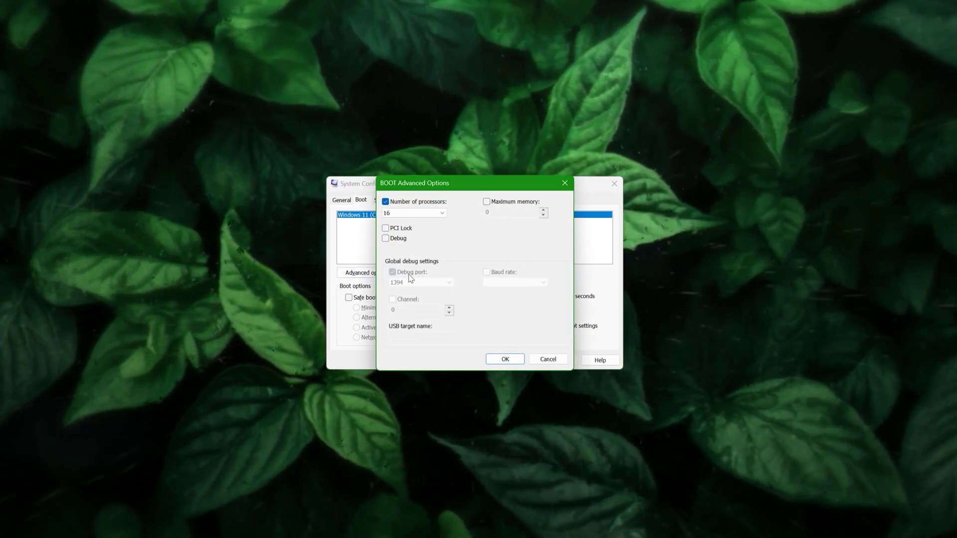
pyautogui.click(386, 201)
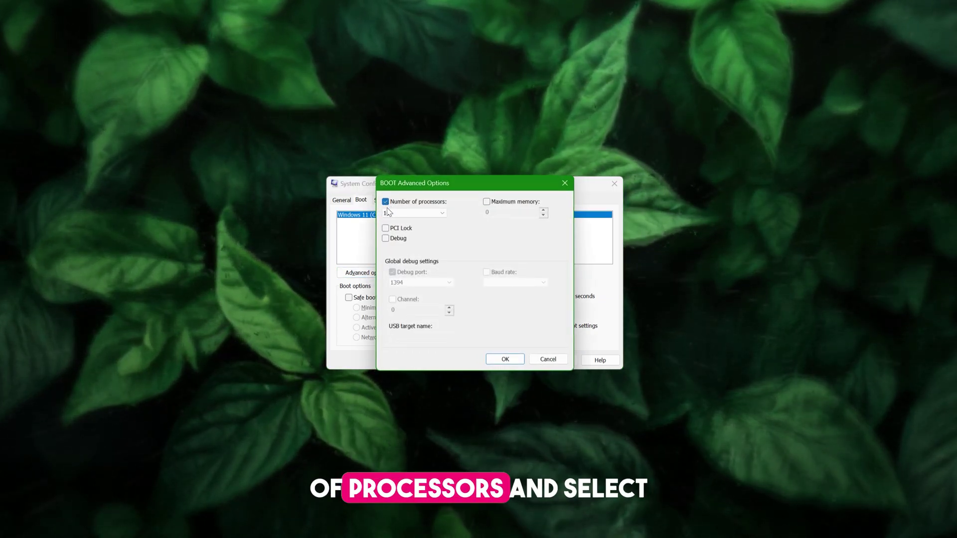
pyautogui.click(438, 213)
pyautogui.click(406, 322)
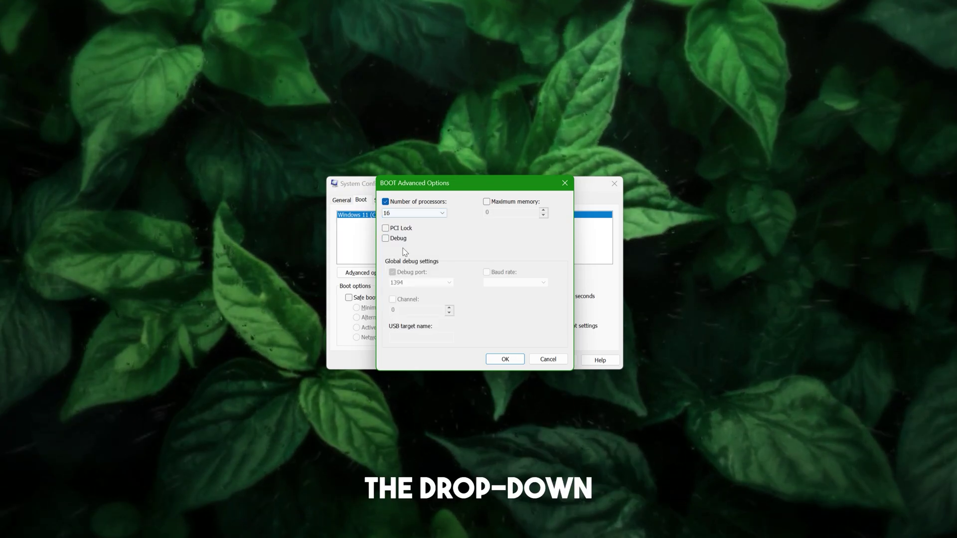
pyautogui.click(503, 358)
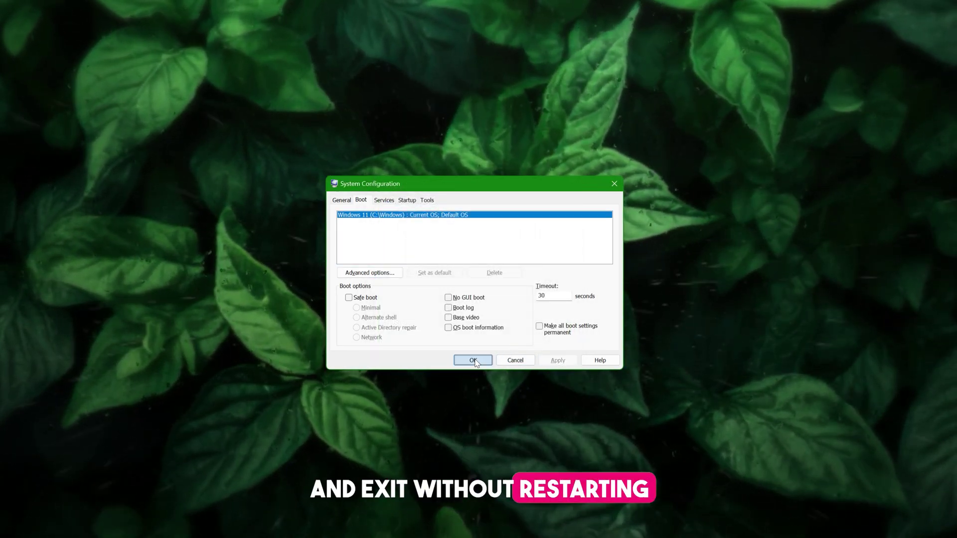
pyautogui.click(473, 360)
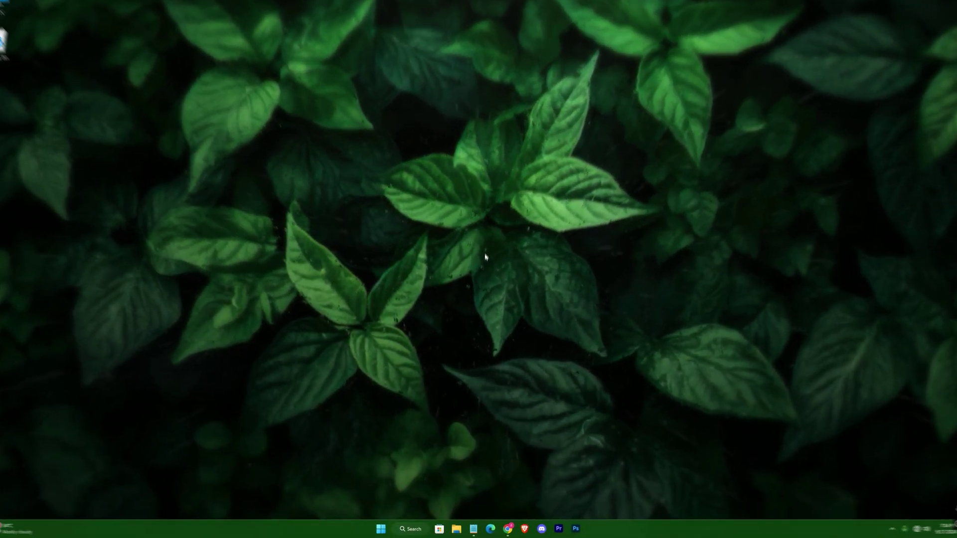
# Open gpedit and browse Administrative Templates > System > Power Management > Power Throttling Settings
pyautogui.press('super')
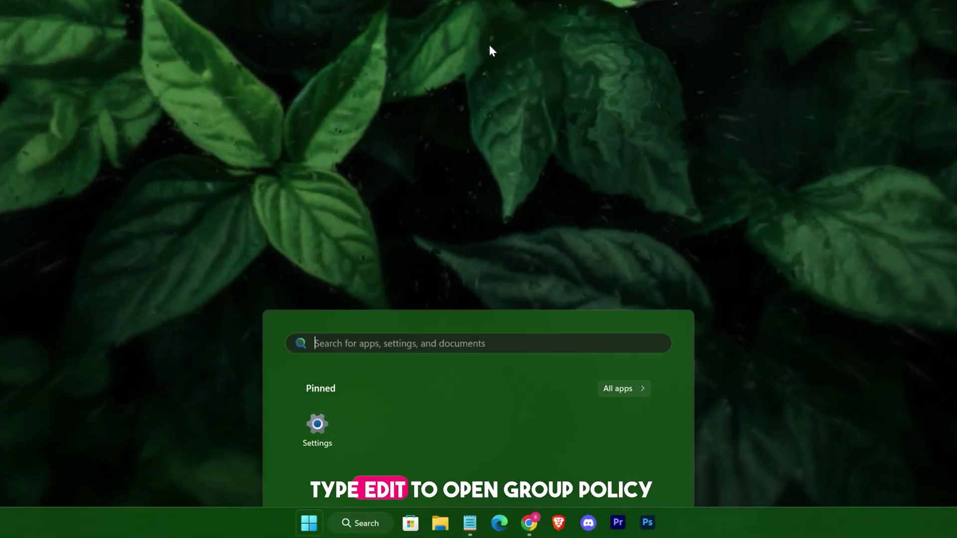
pyautogui.write('gpedit')
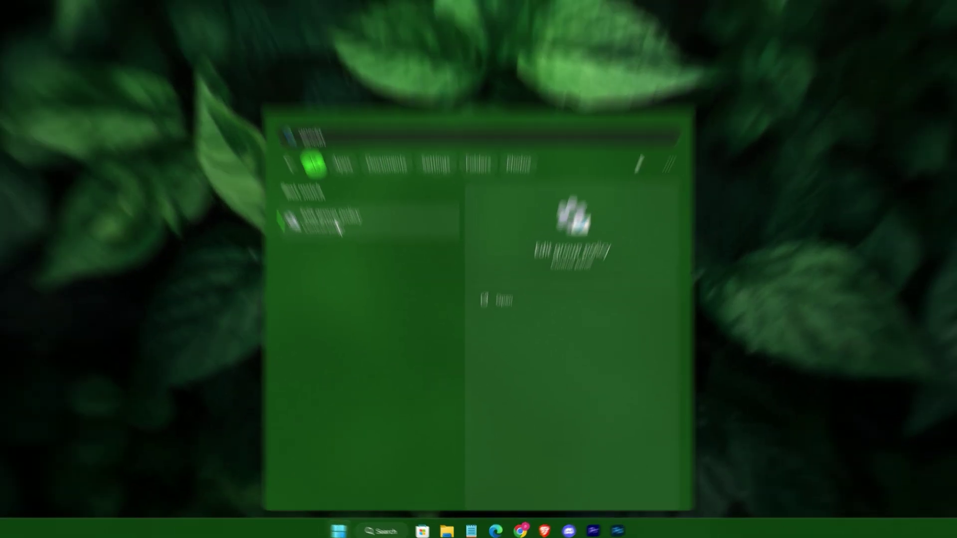
pyautogui.click(339, 227)
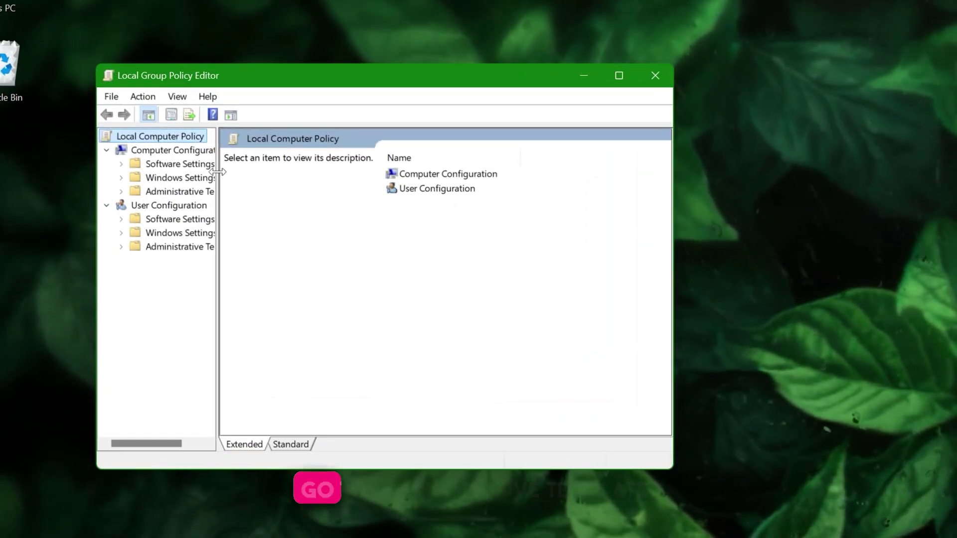
pyautogui.moveTo(119, 114); pyautogui.dragTo(149, 114)
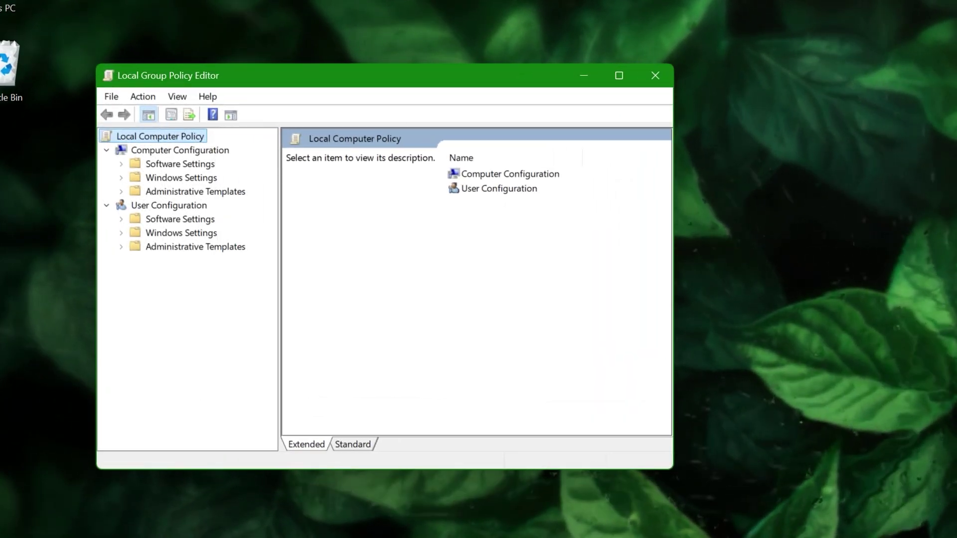
pyautogui.click(140, 192)
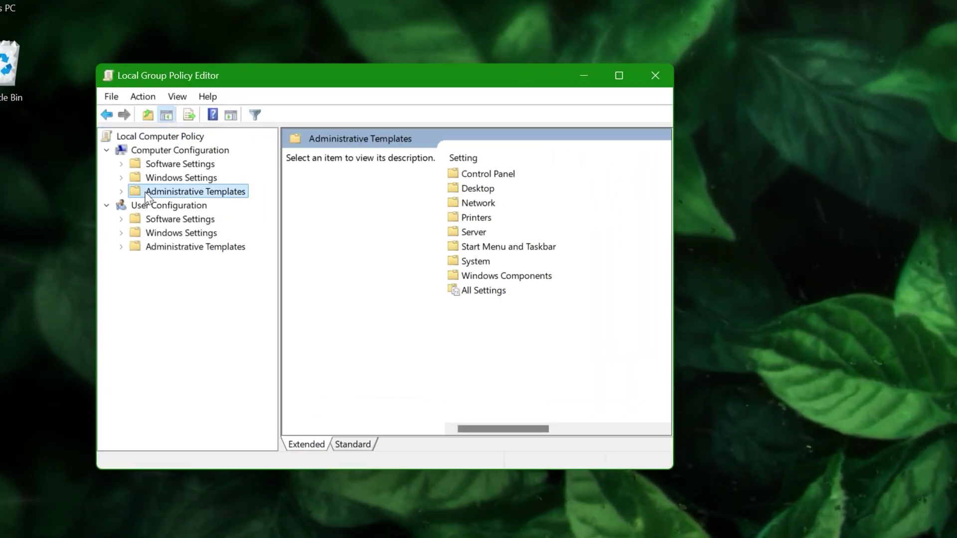
pyautogui.doubleClick(454, 262)
pyautogui.click(457, 260)
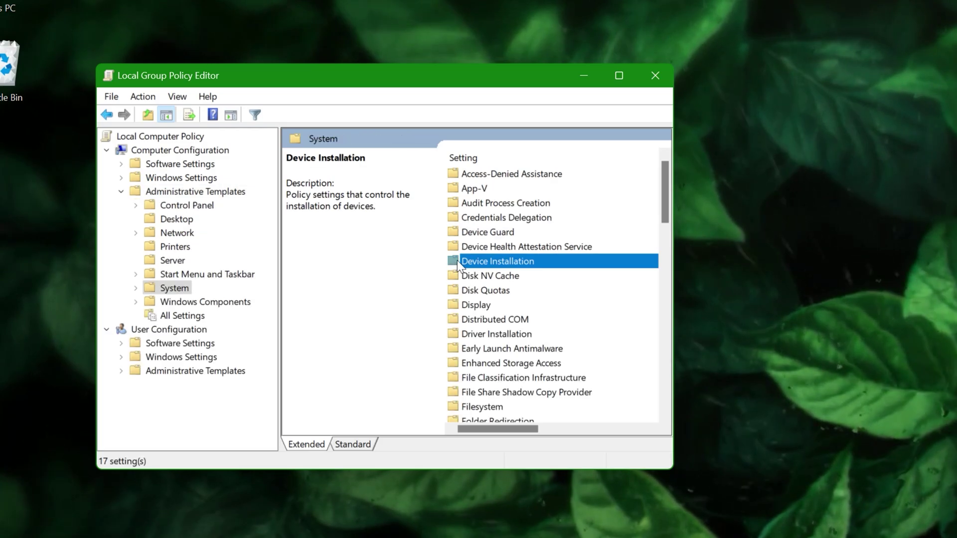
pyautogui.moveTo(664, 187); pyautogui.dragTo(667, 270)
pyautogui.click(458, 319)
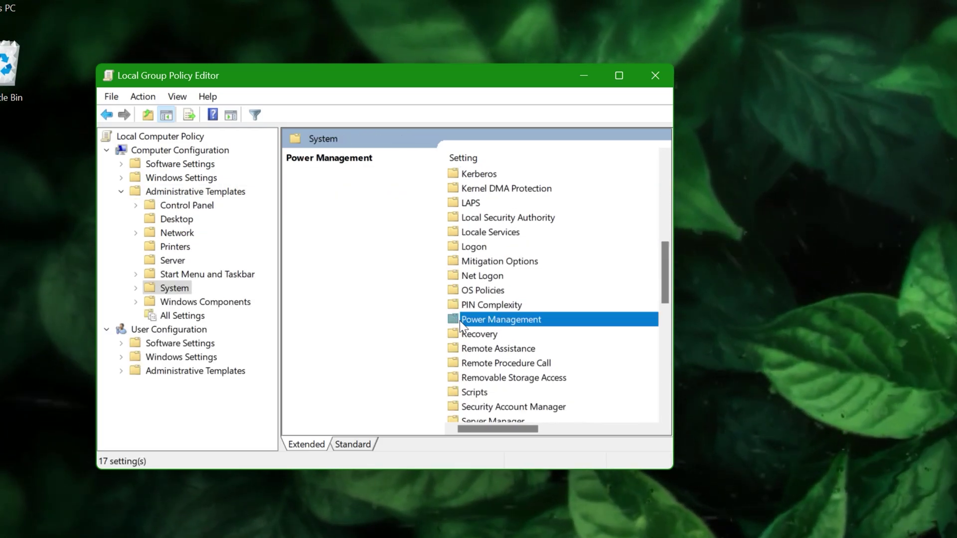
pyautogui.doubleClick(457, 320)
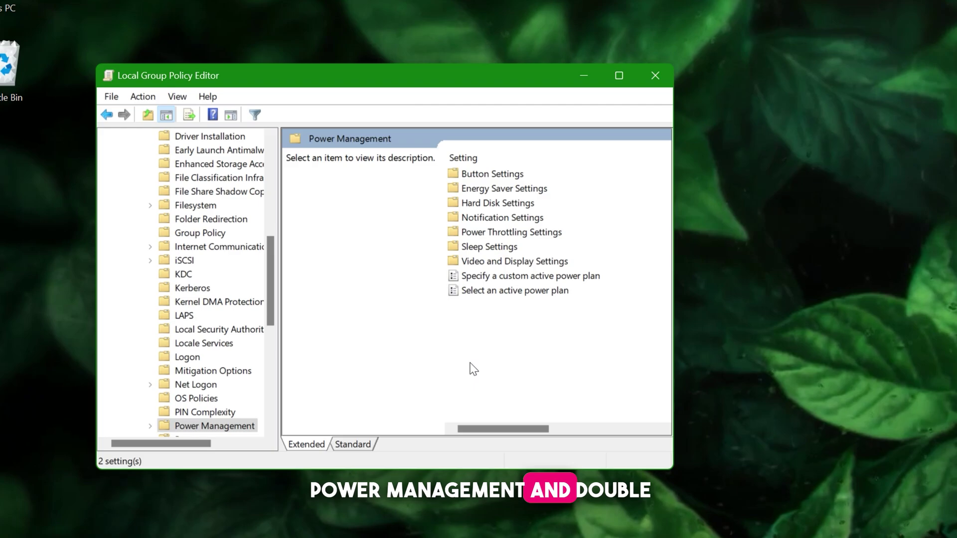
pyautogui.click(455, 232)
pyautogui.doubleClick(451, 234)
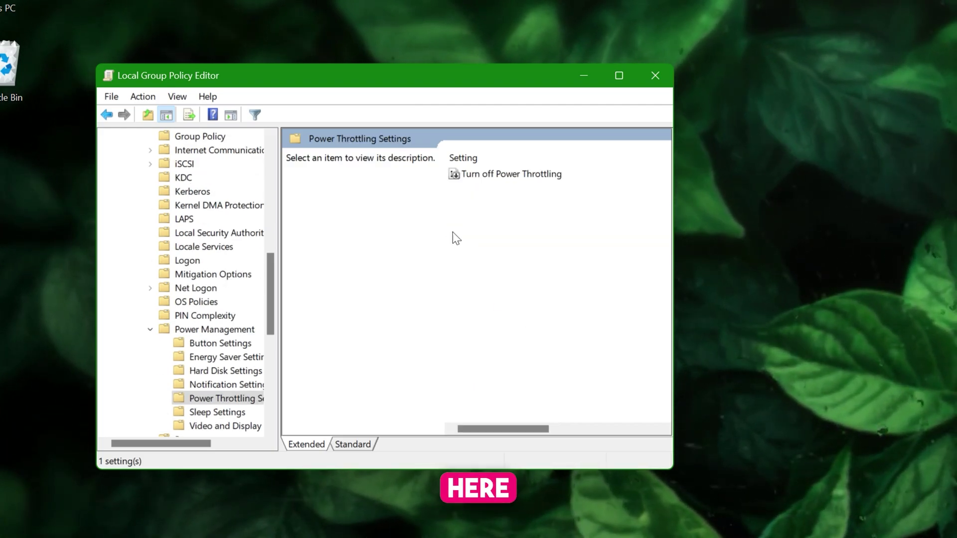
# Set the Turn off Power Throttling policy to Enabled and apply it
pyautogui.click(460, 175)
pyautogui.rightClick(460, 175)
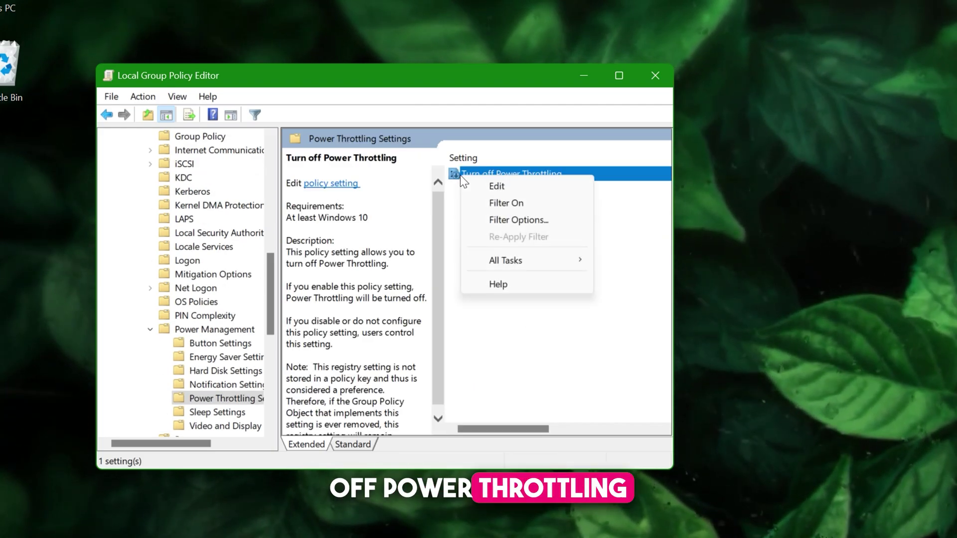
pyautogui.click(496, 188)
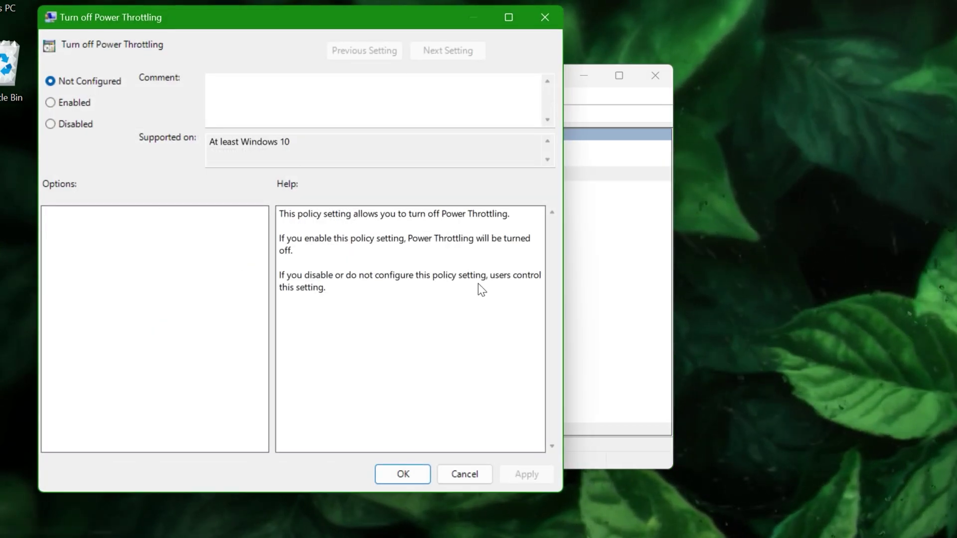
pyautogui.click(60, 102)
pyautogui.click(533, 476)
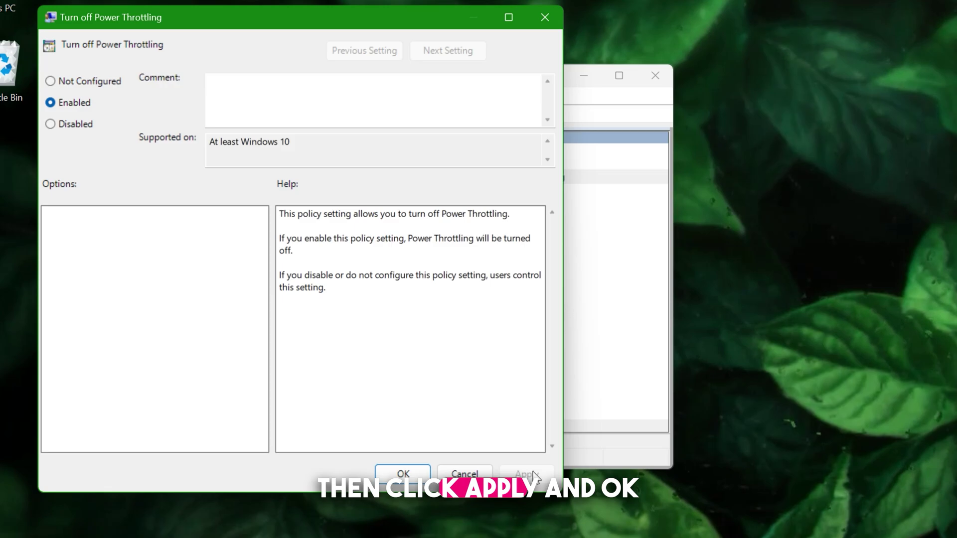
pyautogui.click(404, 474)
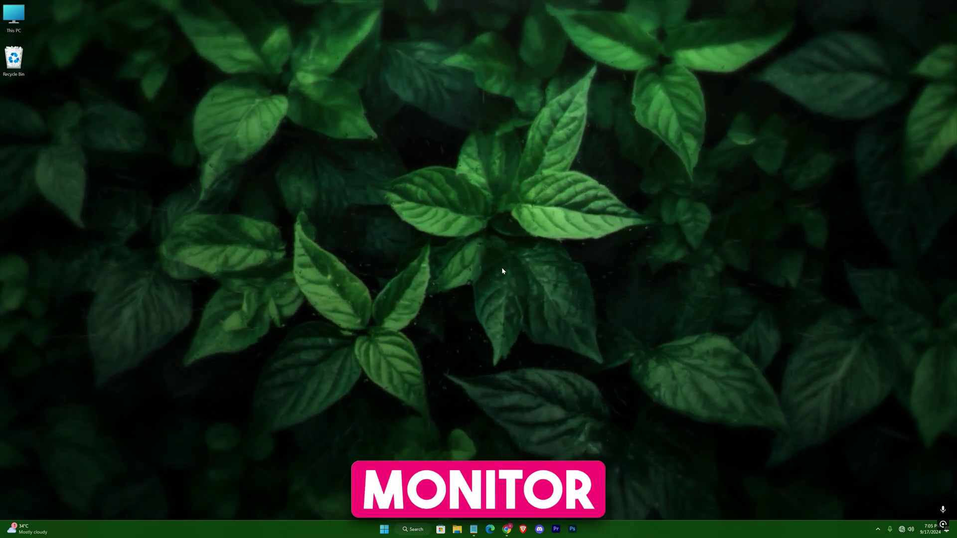
# Launch Performance Monitor and open Data Collector Sets > User Defined
pyautogui.press('super')
pyautogui.write('performance')
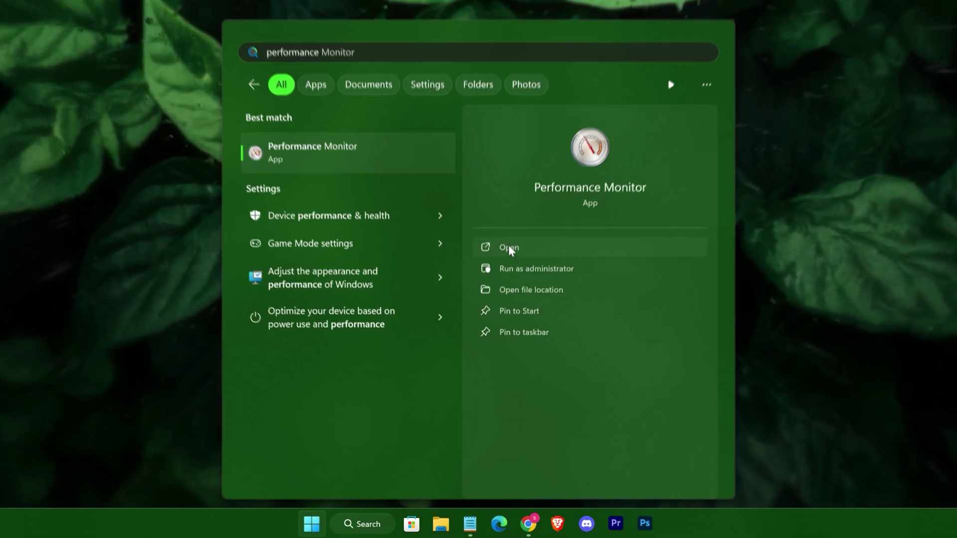
pyautogui.click(510, 248)
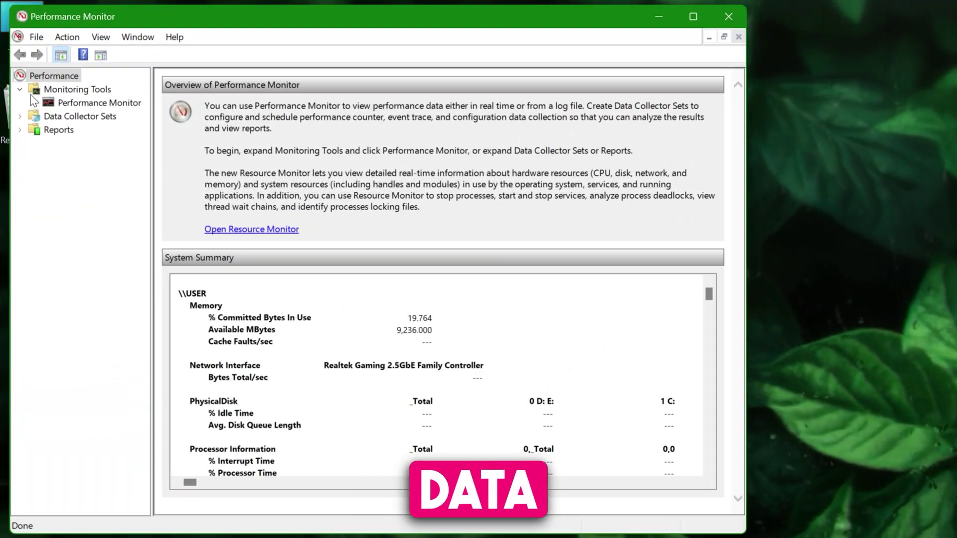
pyautogui.click(20, 90)
pyautogui.click(50, 104)
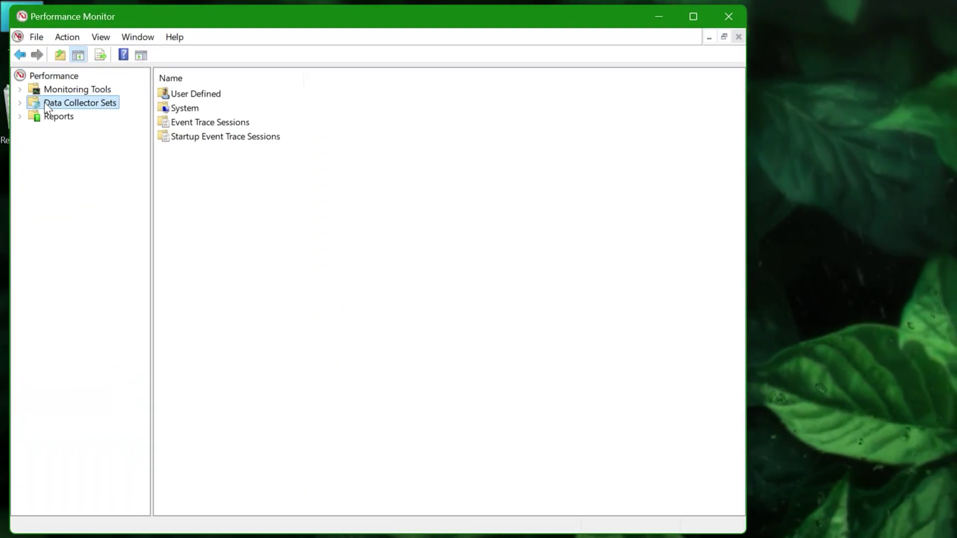
pyautogui.doubleClick(180, 95)
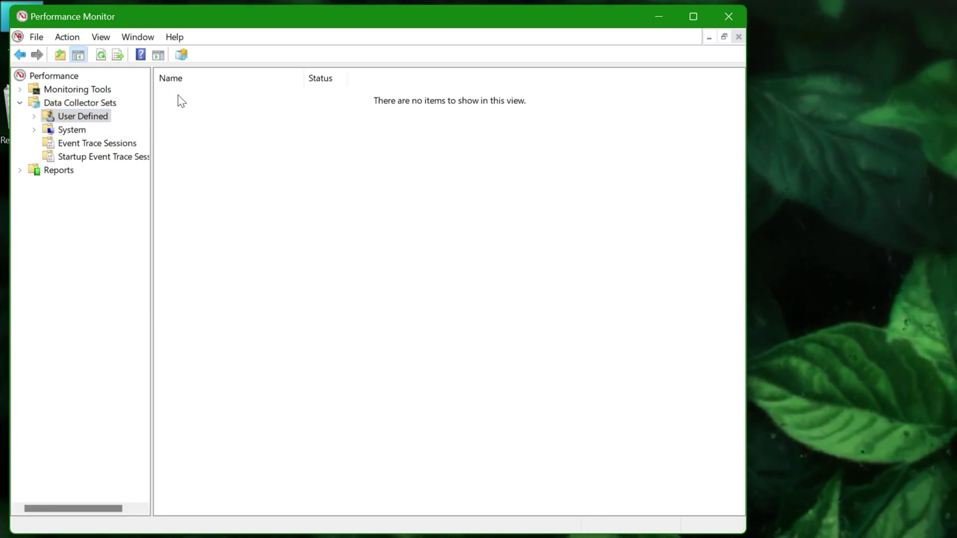
# Start a new manually built data collector set named CPU Boost with performance counters
pyautogui.rightClick(267, 134)
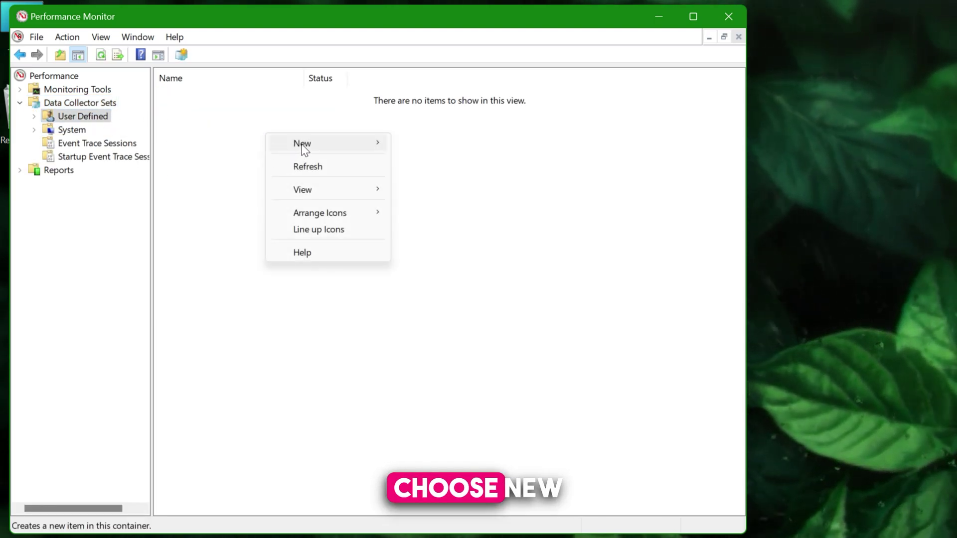
pyautogui.moveTo(306, 148)
pyautogui.click(455, 148)
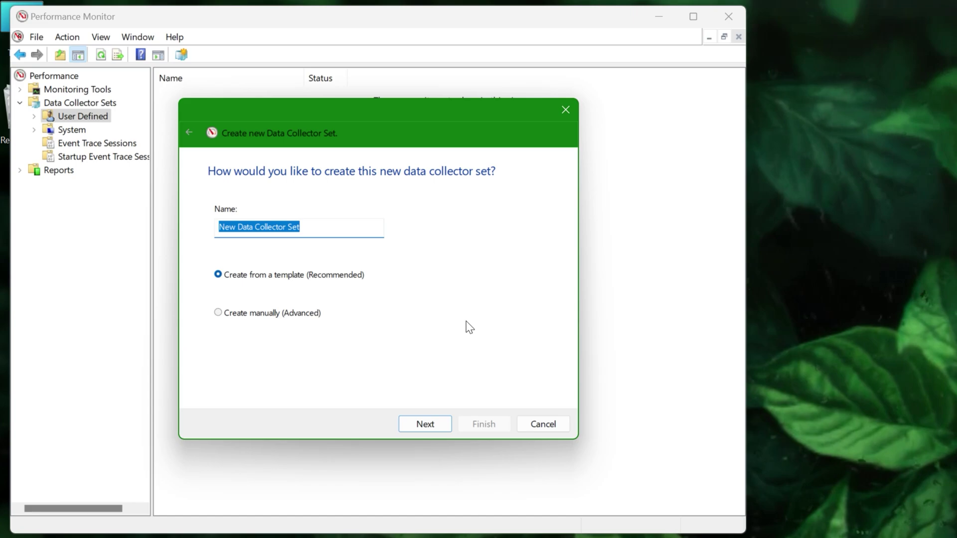
pyautogui.click(221, 313)
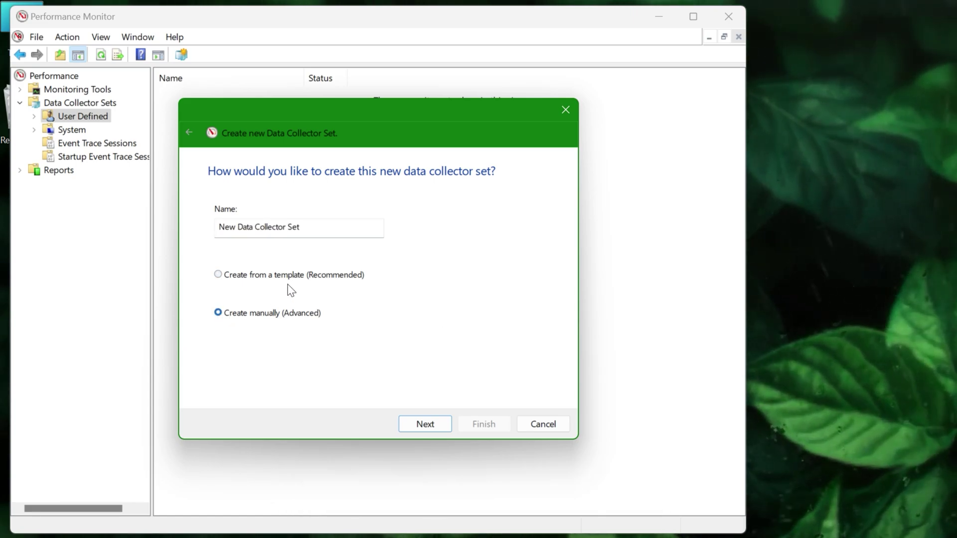
pyautogui.moveTo(299, 227); pyautogui.dragTo(202, 226)
pyautogui.write('CPU Boost')
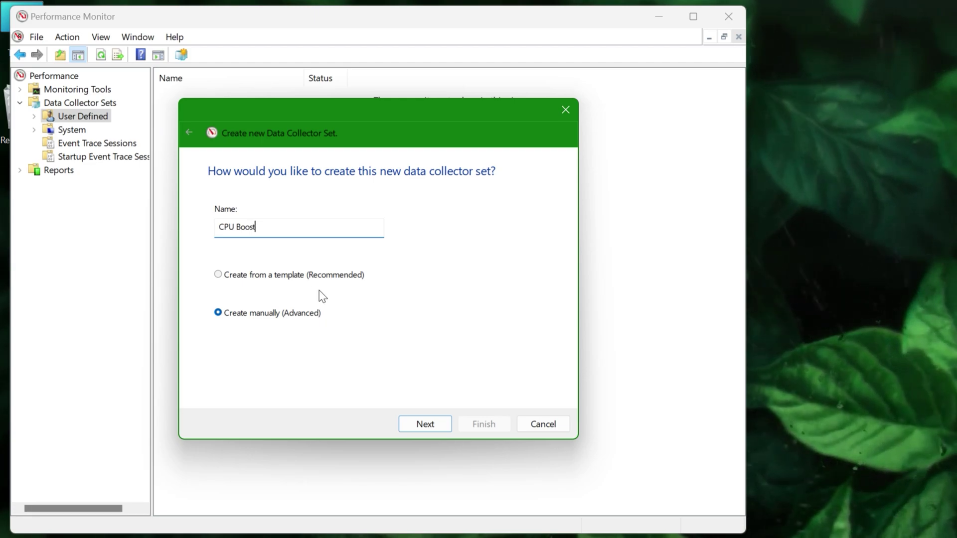
pyautogui.click(425, 425)
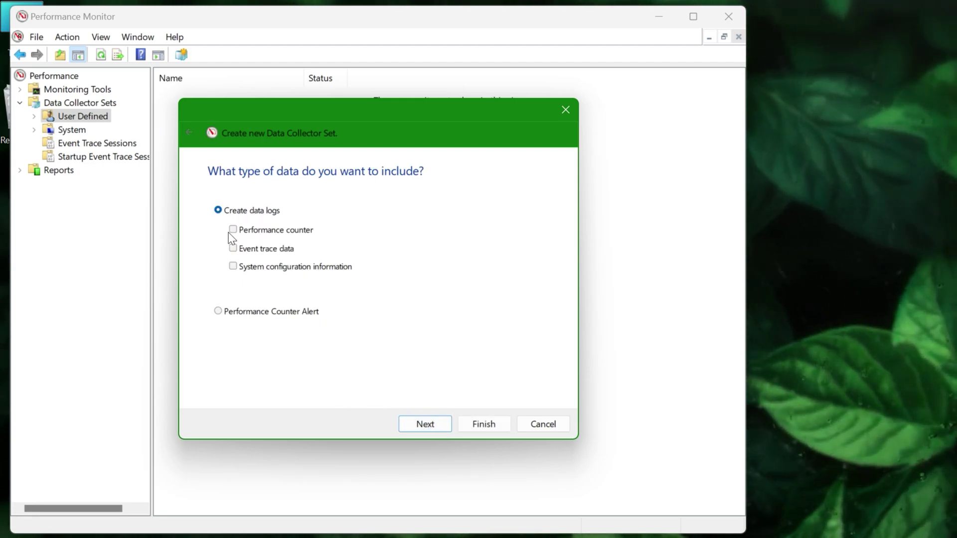
pyautogui.click(441, 424)
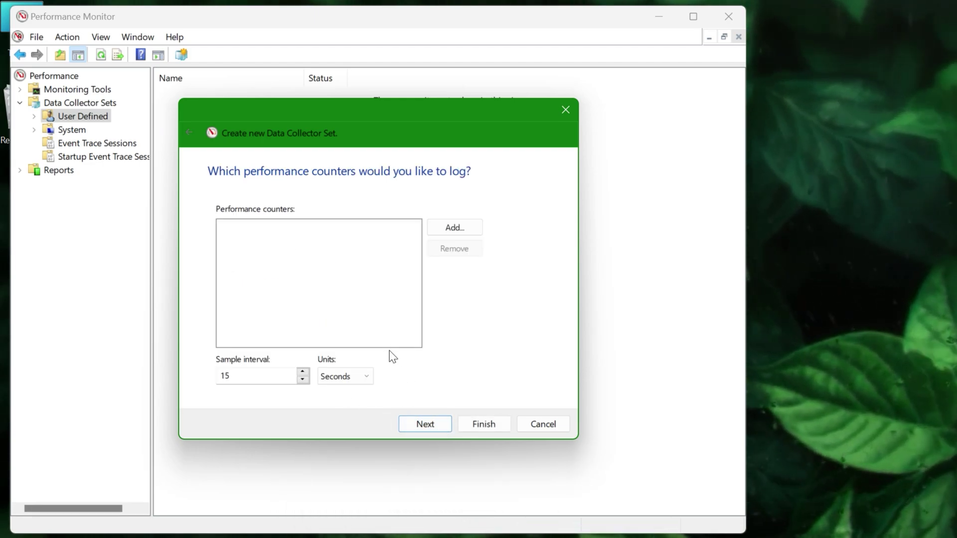
# Add the Processor counter for instance 15 to the collector set
pyautogui.click(459, 233)
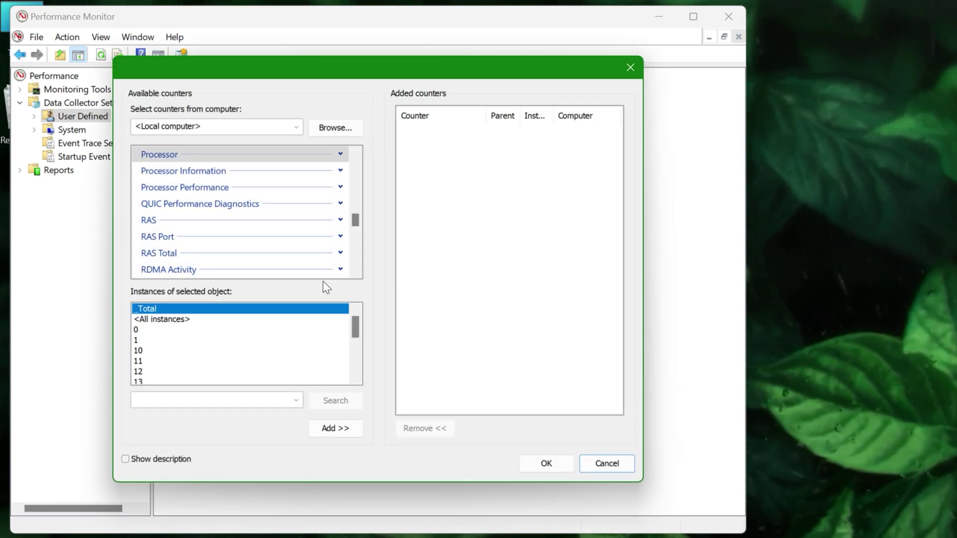
pyautogui.click(166, 156)
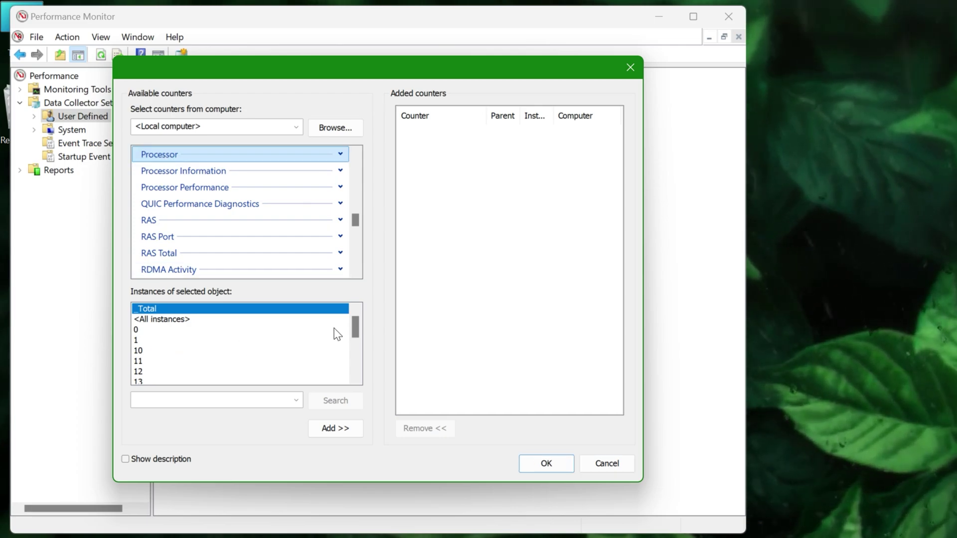
pyautogui.moveTo(355, 328); pyautogui.dragTo(357, 371)
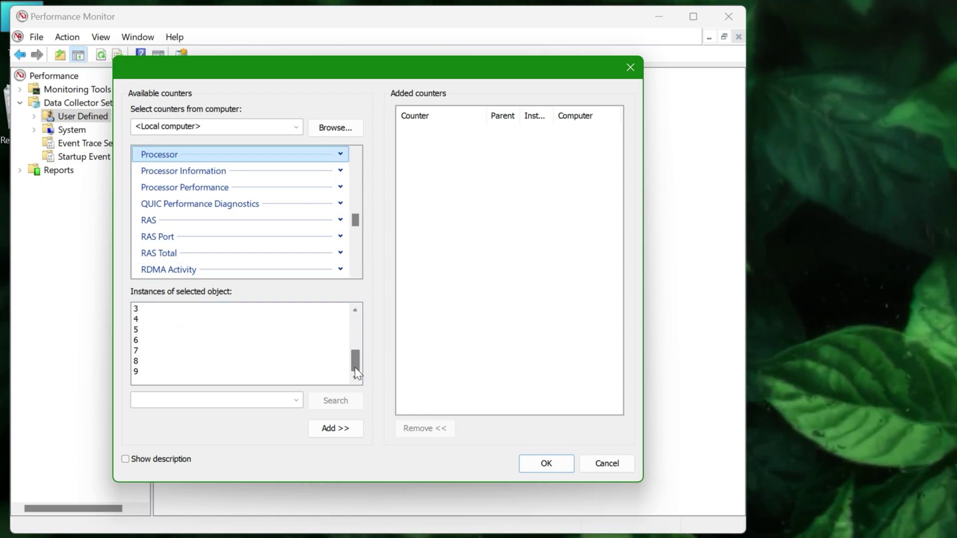
pyautogui.click(145, 352)
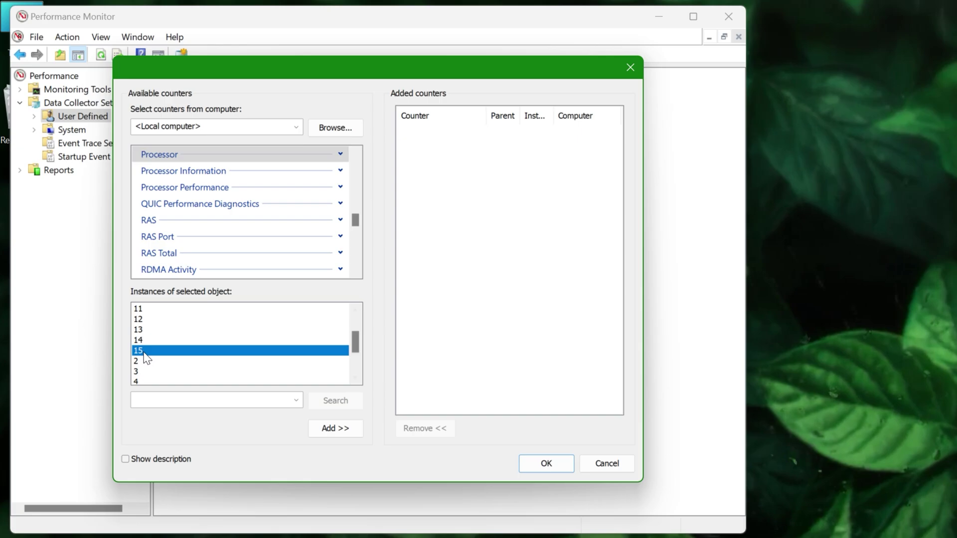
pyautogui.click(550, 463)
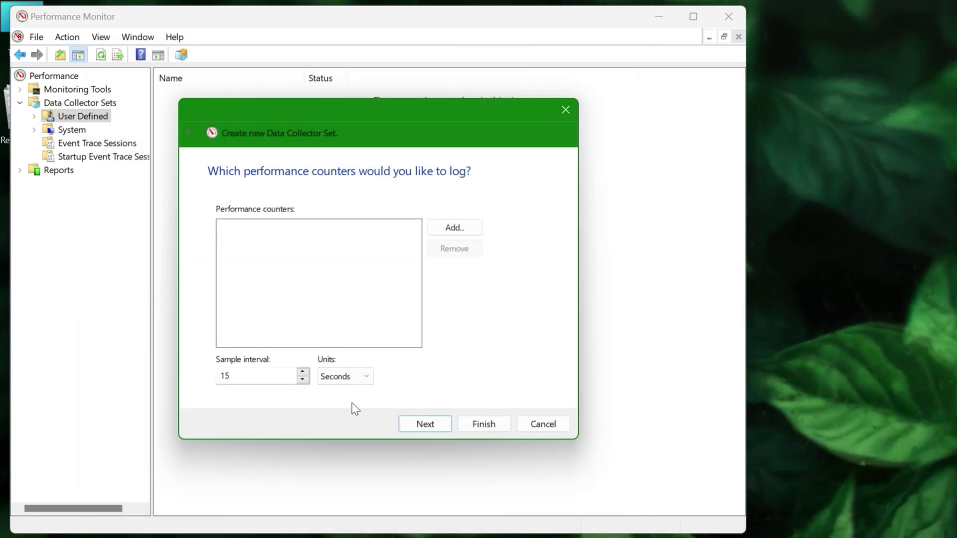
# Finish the wizard, saving CPU Boost in its default folder
pyautogui.click(425, 424)
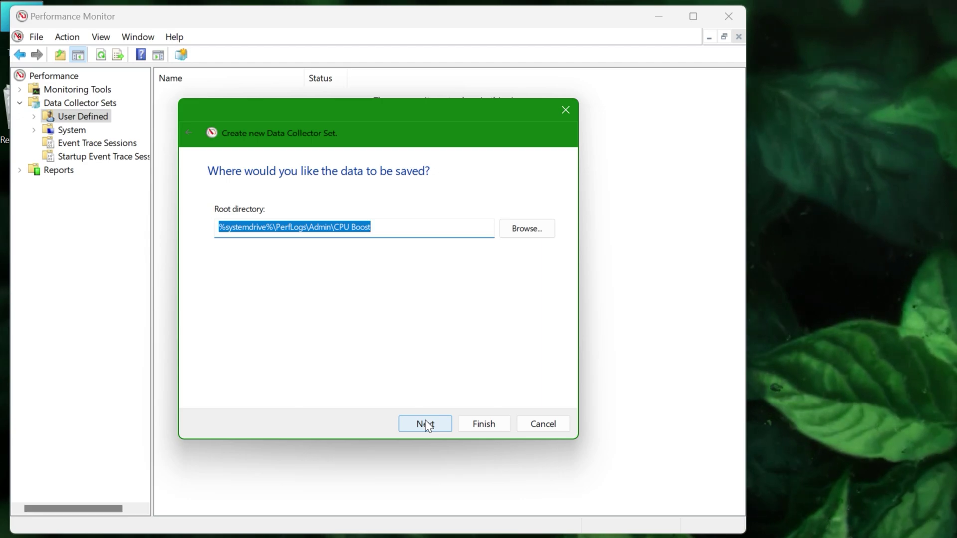
pyautogui.click(438, 428)
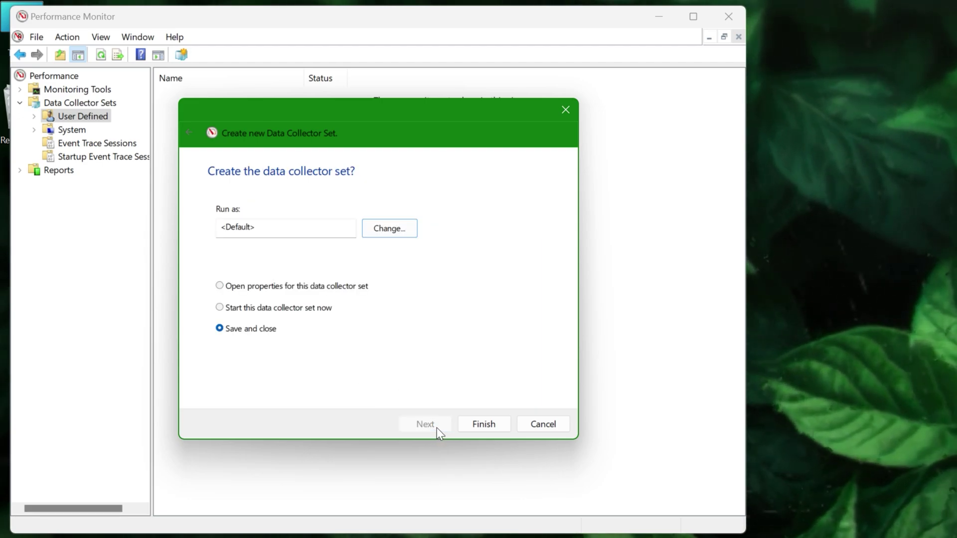
pyautogui.click(480, 427)
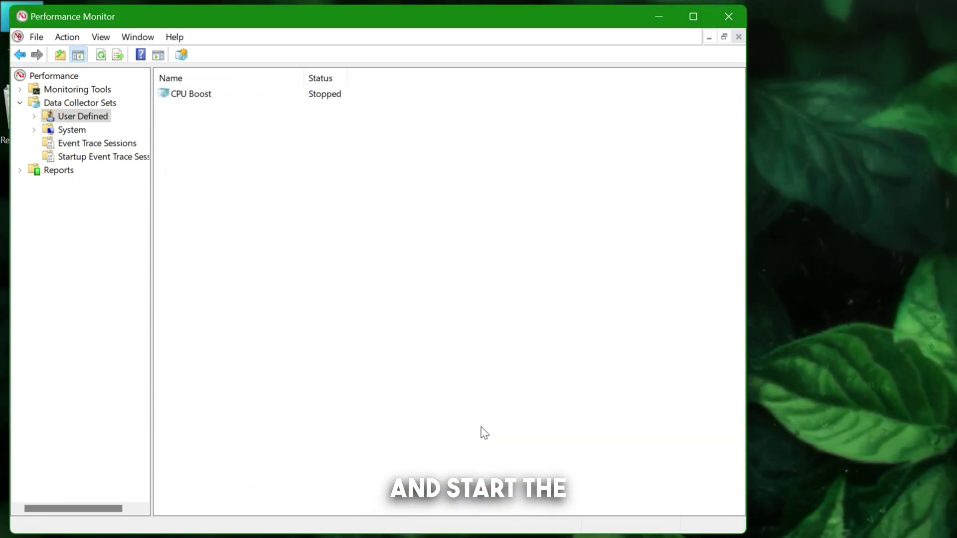
# Start the CPU Boost data collector set and open it to view its collector
pyautogui.click(298, 98)
pyautogui.rightClick(327, 99)
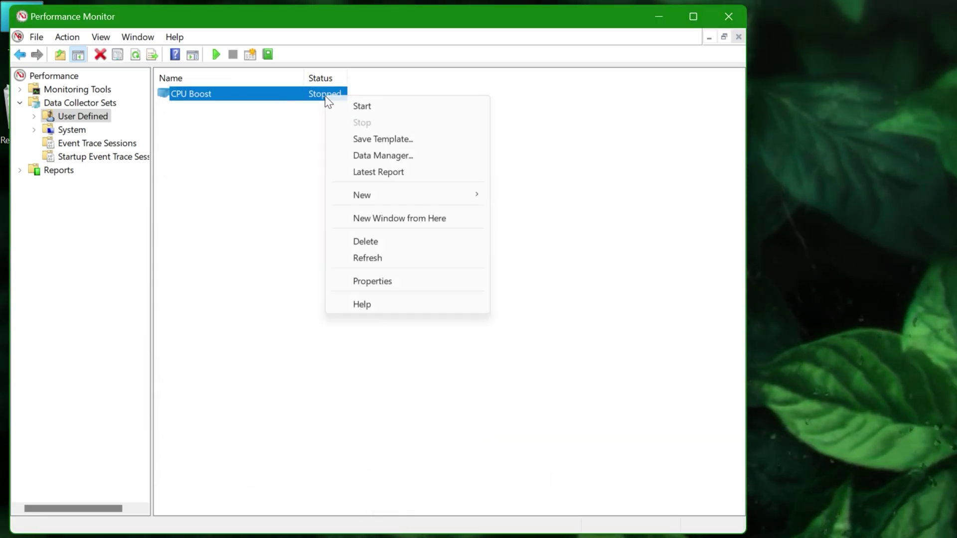
pyautogui.click(389, 107)
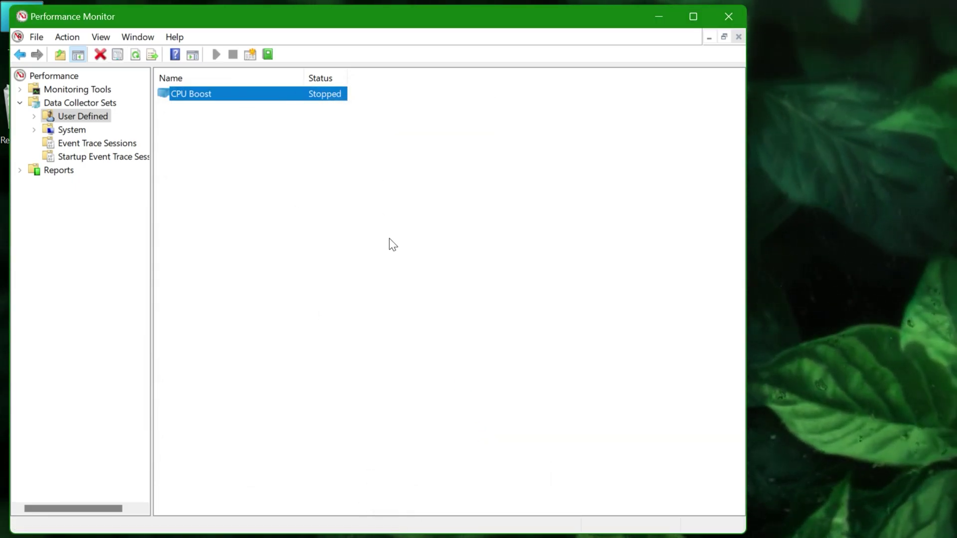
pyautogui.press('Return')
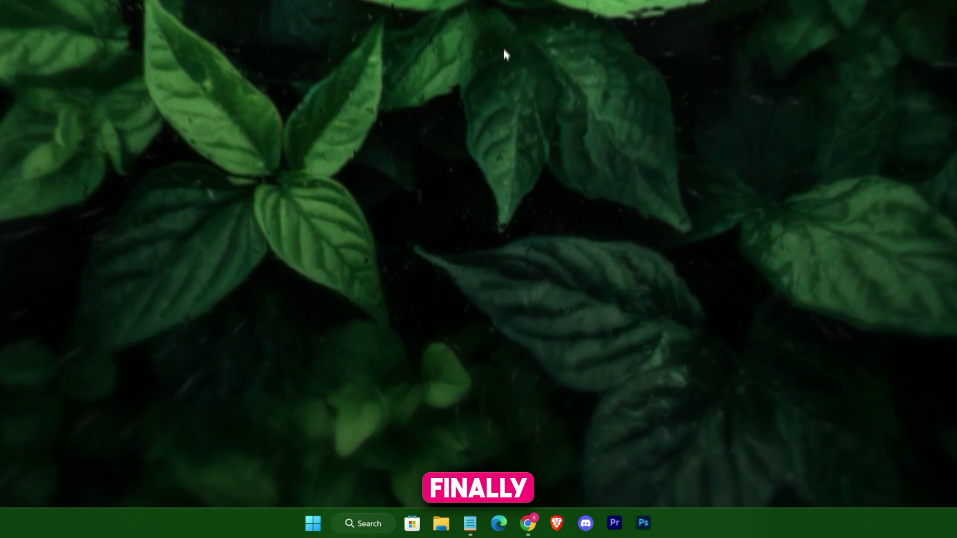
# Open powercfg.cpl and reach the advanced settings of the Ultimate Performance plan
pyautogui.press('super')
pyautogui.write('powercfg.cpl')
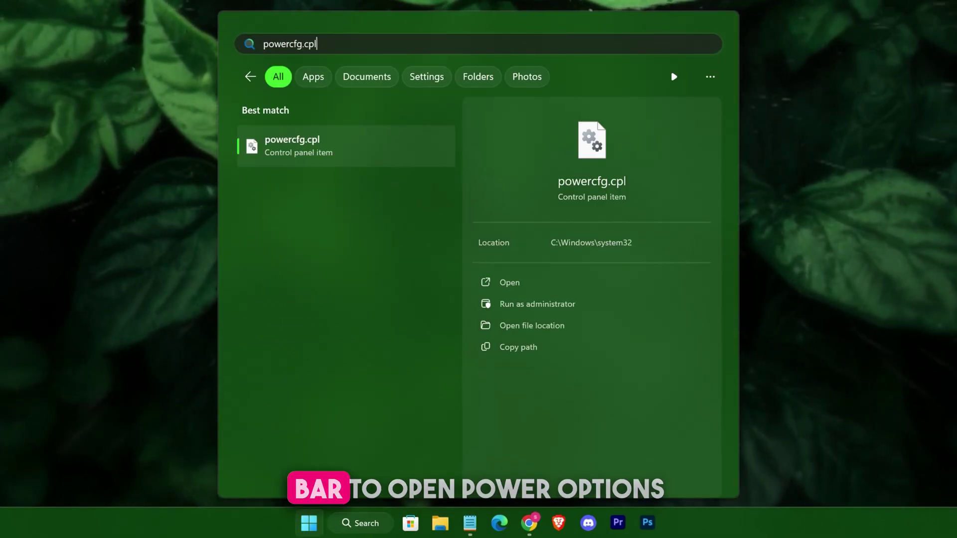
pyautogui.press('Return')
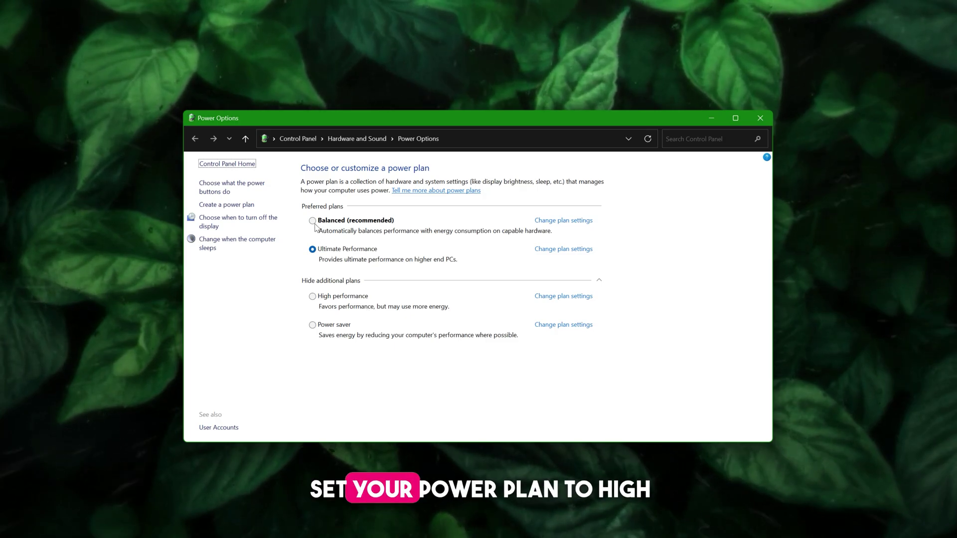
pyautogui.click(313, 297)
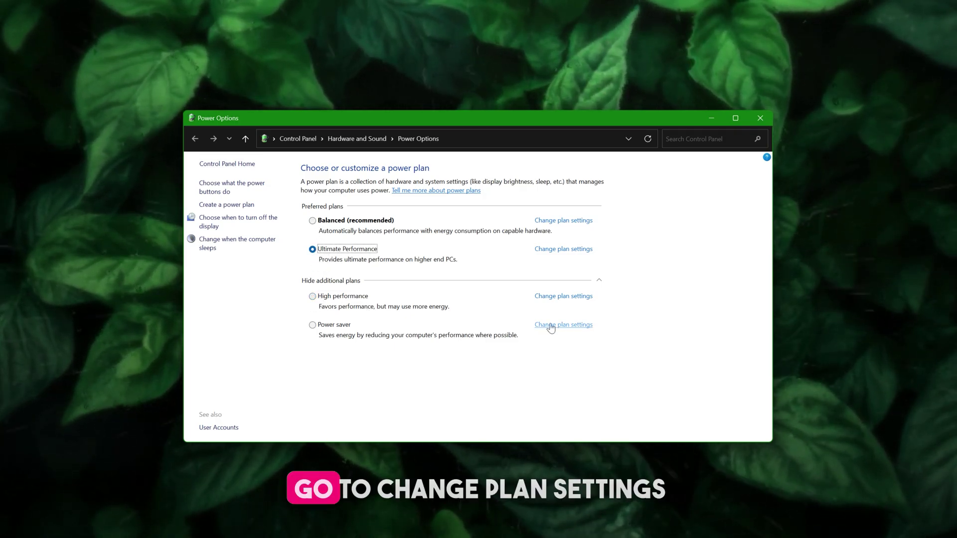
pyautogui.click(564, 248)
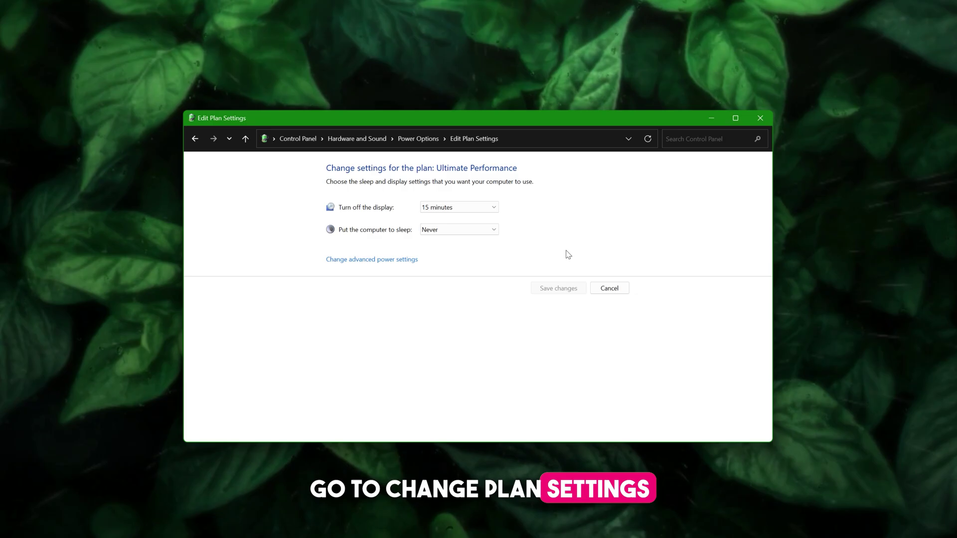
pyautogui.click(368, 260)
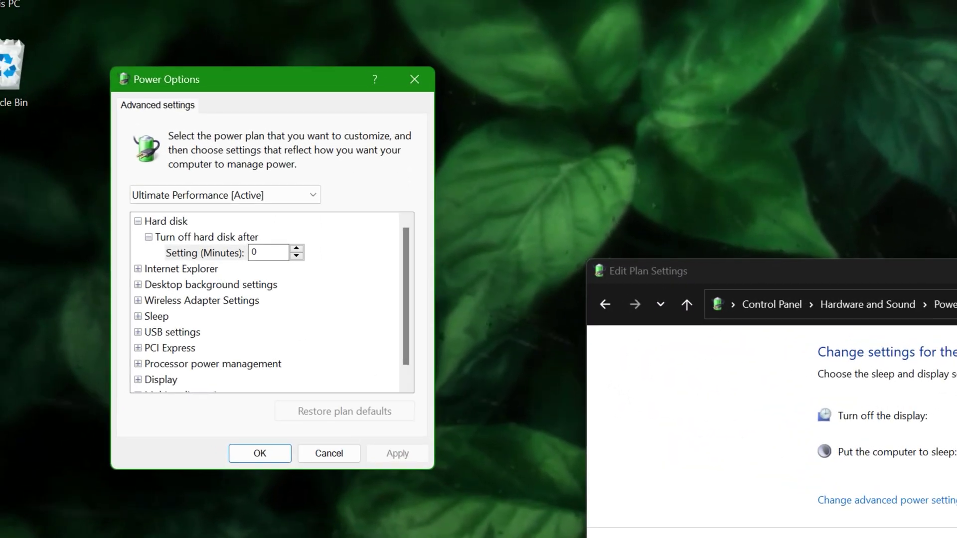
# Set PCI Express Link State Power Management to Off
pyautogui.moveTo(408, 299); pyautogui.dragTo(413, 335)
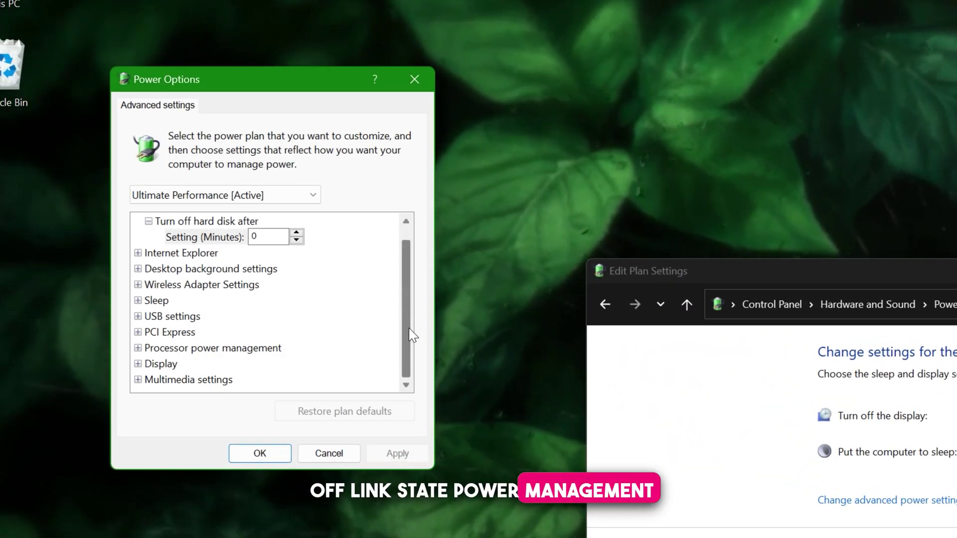
pyautogui.click(151, 335)
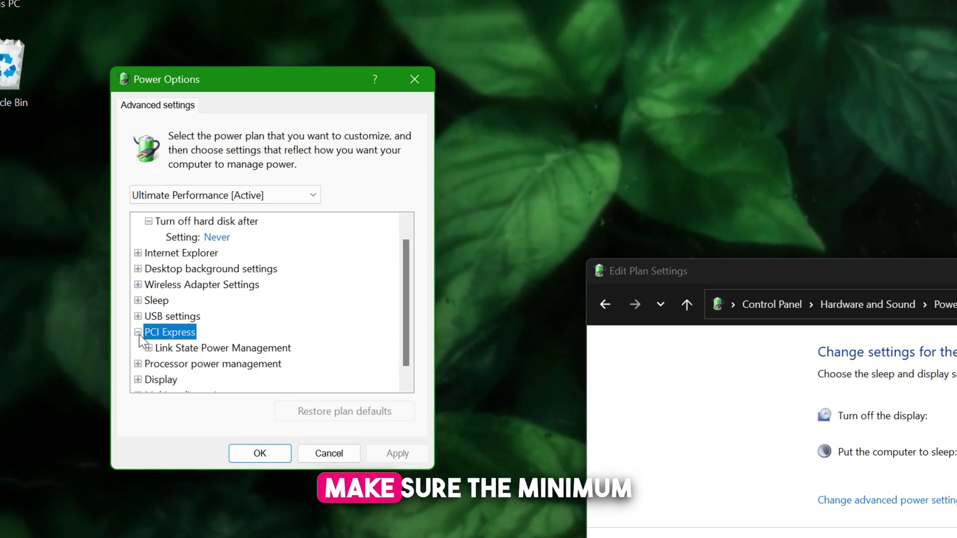
pyautogui.click(149, 348)
pyautogui.scroll(-1, 253, 331)
pyautogui.click(252, 332)
pyautogui.click(253, 332)
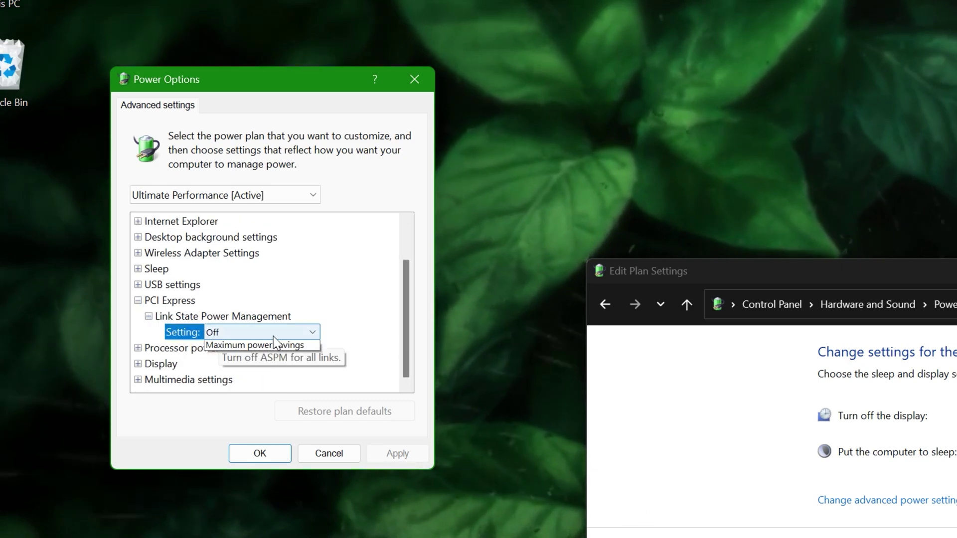
pyautogui.click(252, 347)
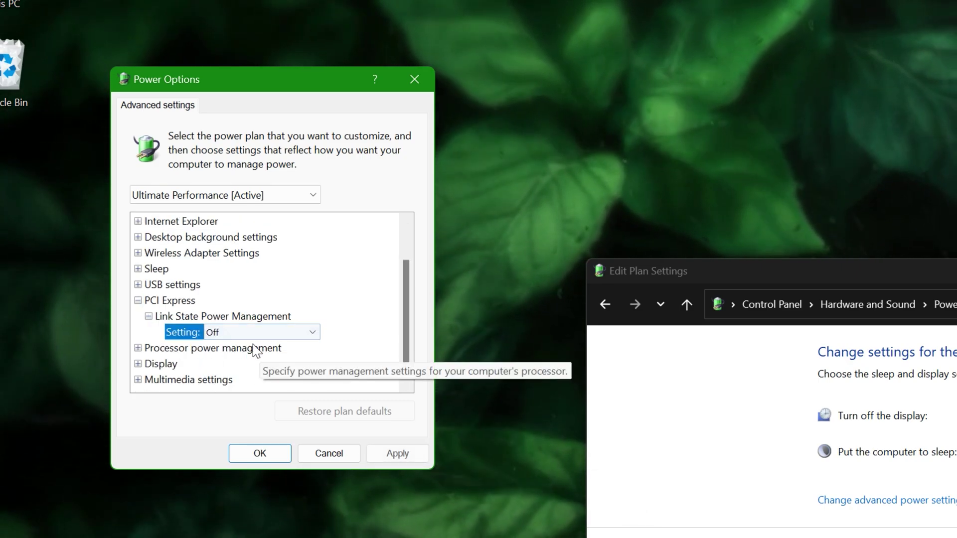
pyautogui.click(149, 316)
pyautogui.click(138, 316)
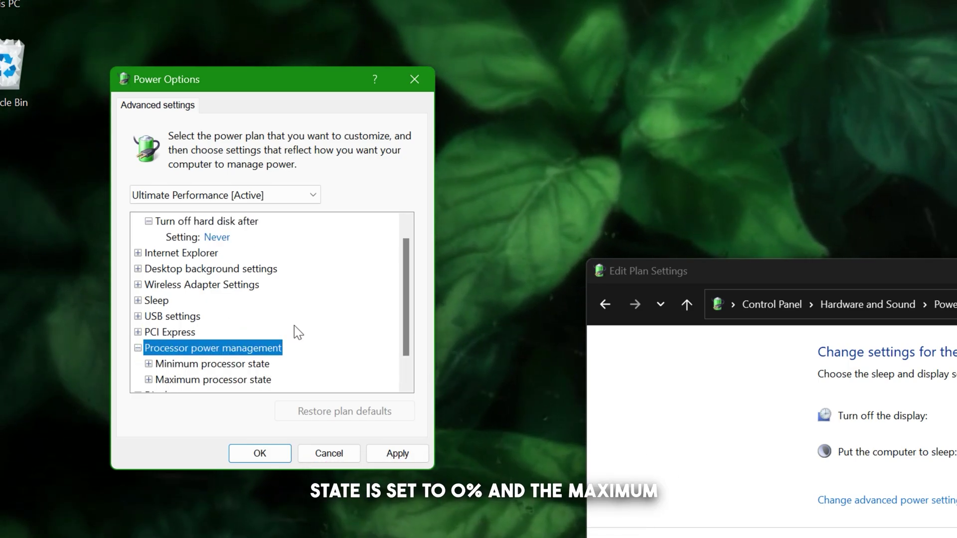
# Confirm processor power management uses 0% minimum and 100% maximum processor state
pyautogui.scroll(-1, 298, 332)
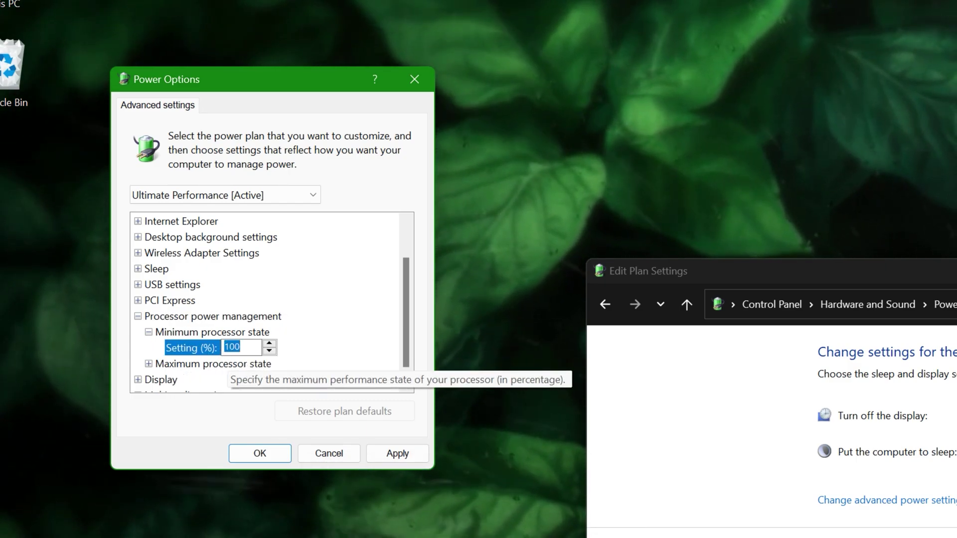
pyautogui.click(149, 332)
pyautogui.click(216, 363)
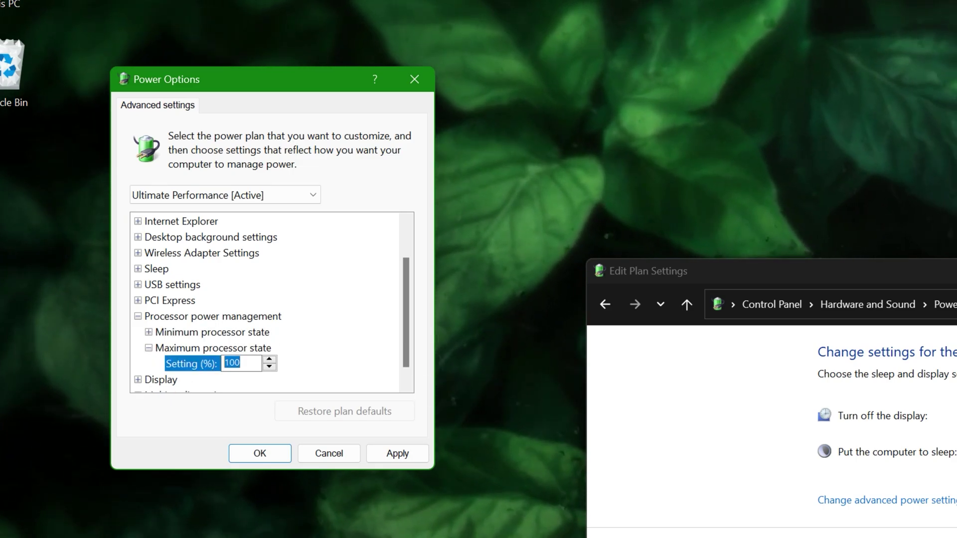
pyautogui.click(148, 348)
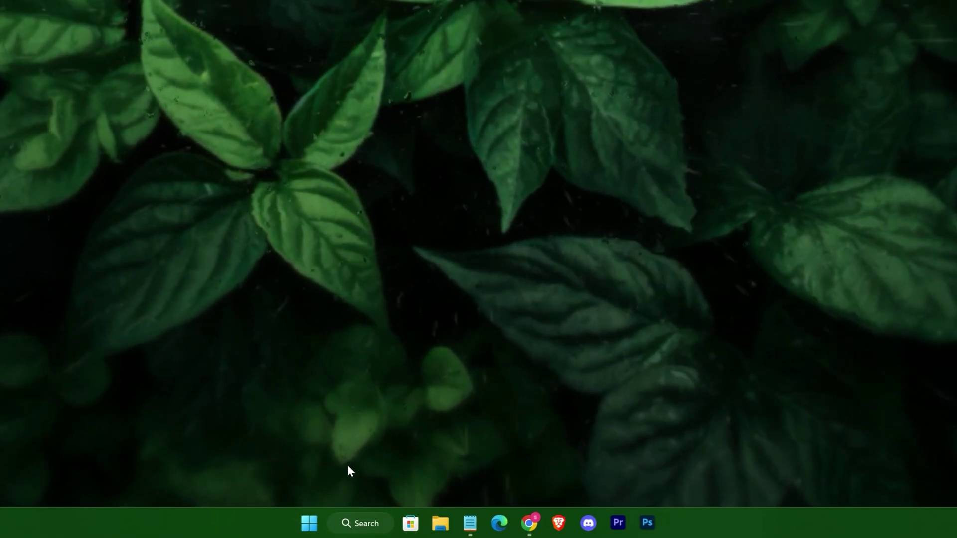
# Open Task Manager's Startup apps list sorted by status, enabled first
pyautogui.rightClick(309, 523)
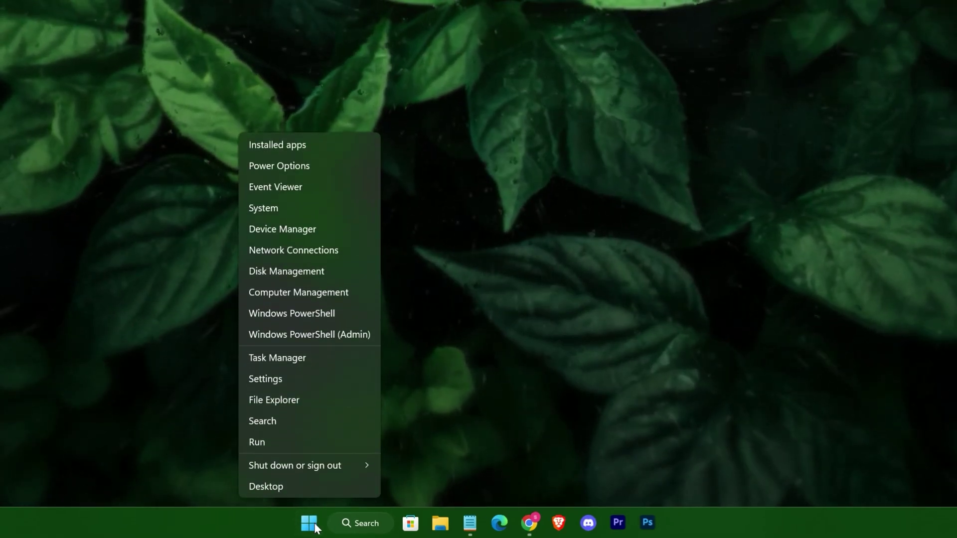
pyautogui.click(293, 359)
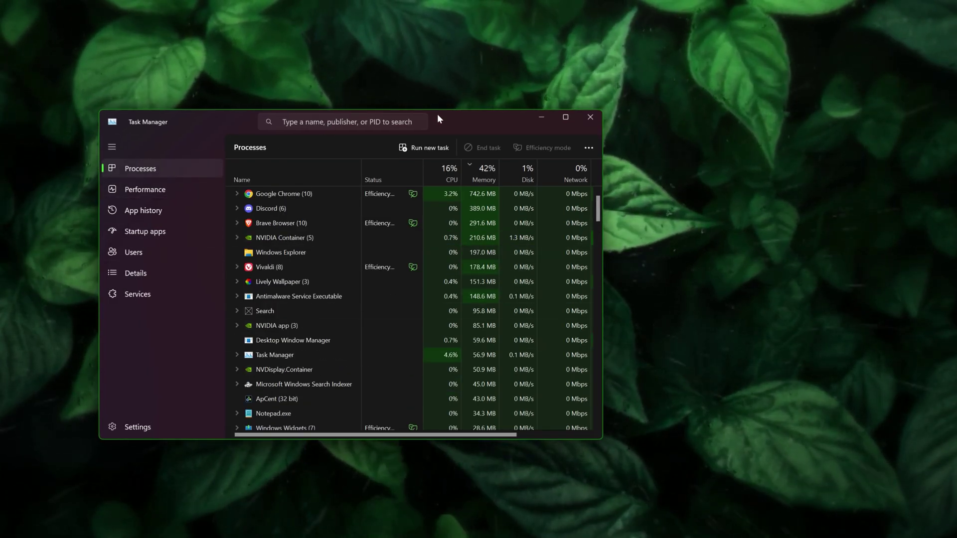
pyautogui.click(141, 233)
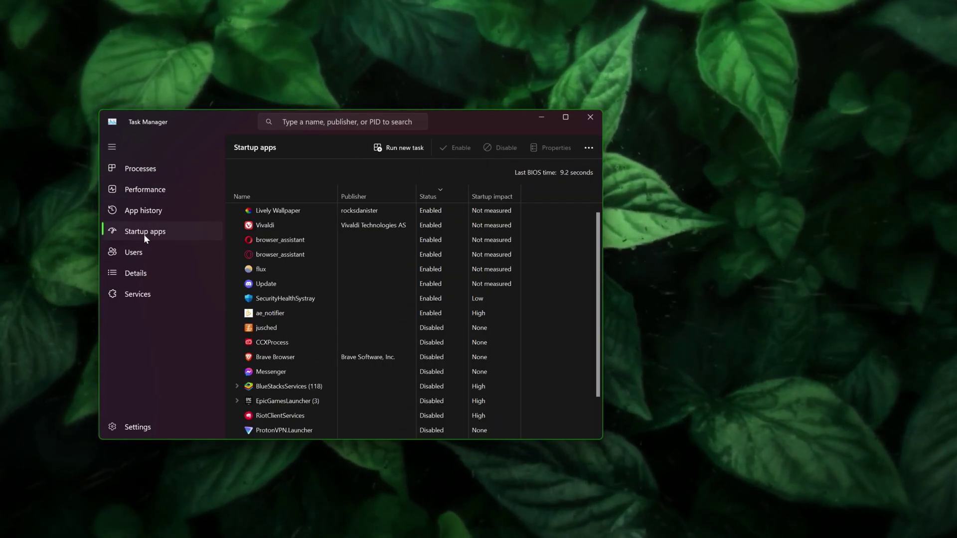
pyautogui.click(458, 196)
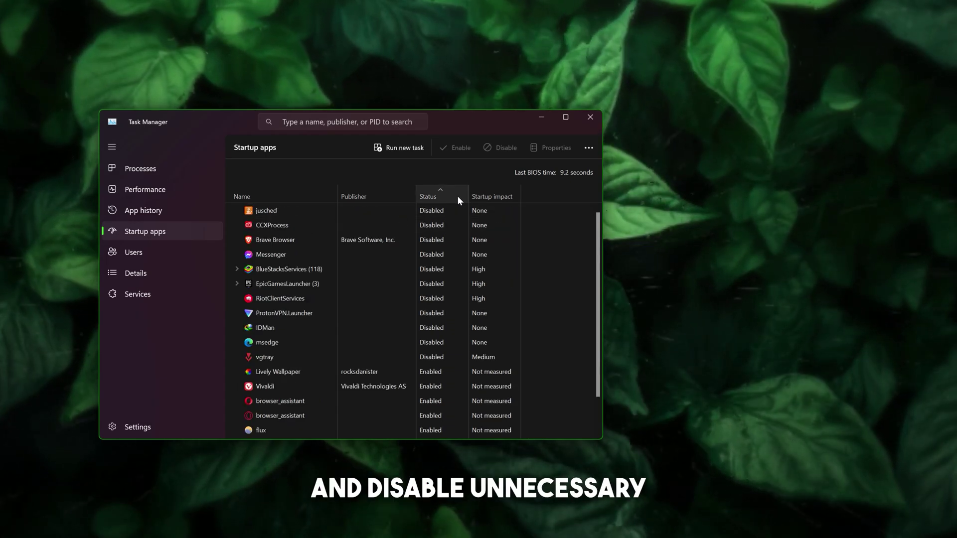
pyautogui.click(449, 196)
# Disable Vivaldi, browser_assistant, flux and Update as startup apps
pyautogui.click(349, 226)
pyautogui.click(500, 148)
pyautogui.click(429, 239)
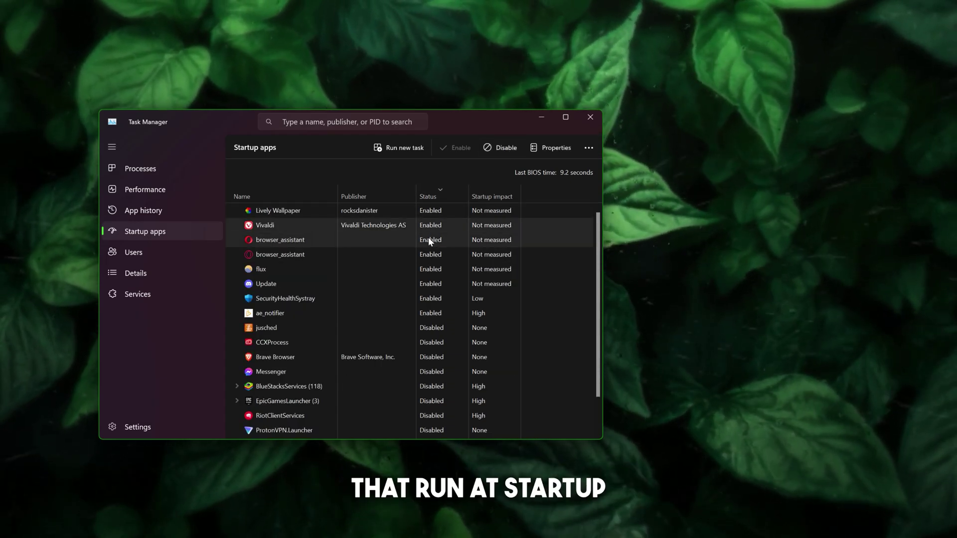
pyautogui.click(494, 147)
pyautogui.click(433, 225)
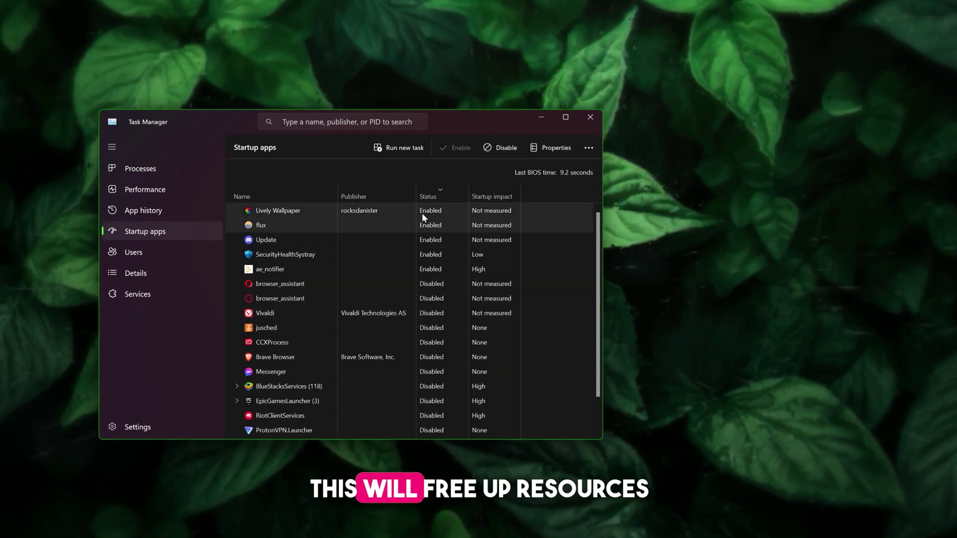
pyautogui.click(500, 147)
pyautogui.click(429, 225)
pyautogui.click(500, 148)
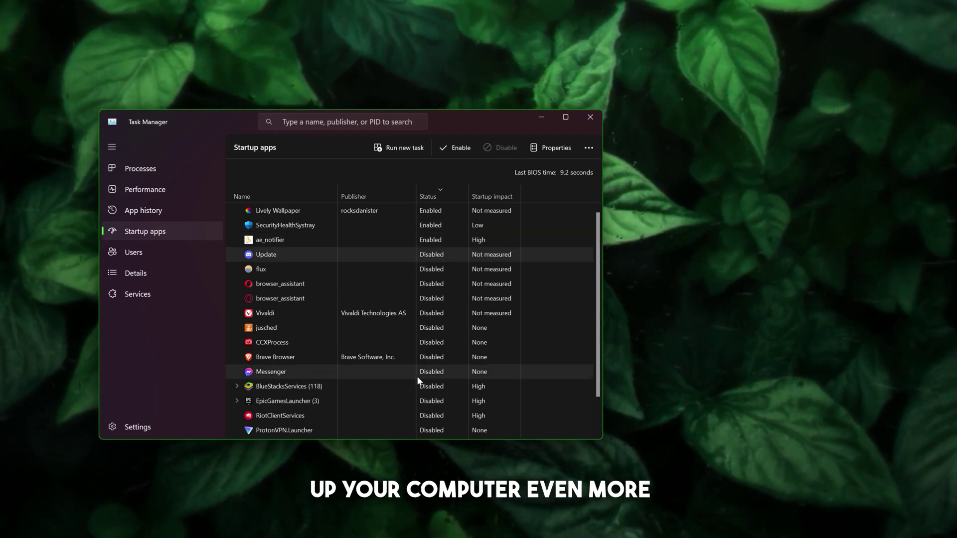
pyautogui.scroll(-3, 416, 376)
pyautogui.scroll(3, 427, 409)
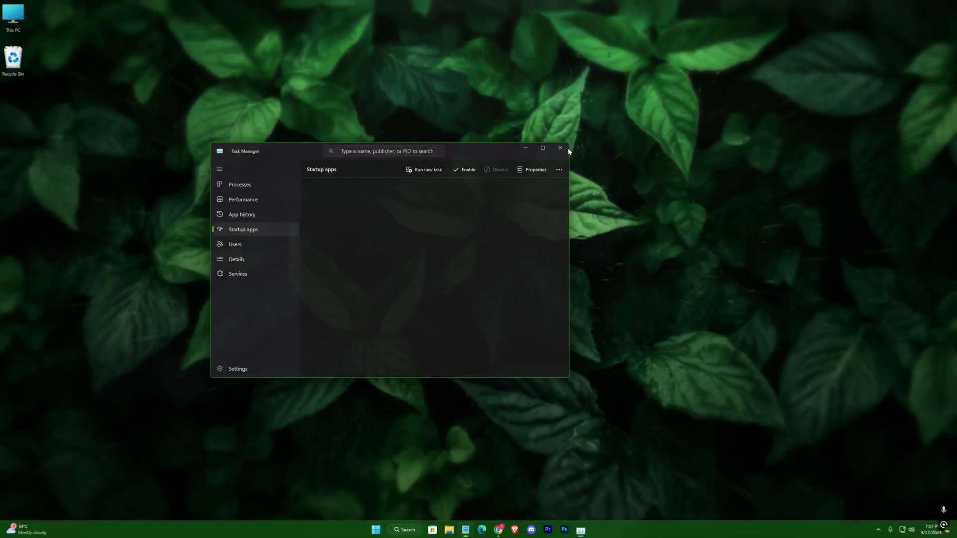